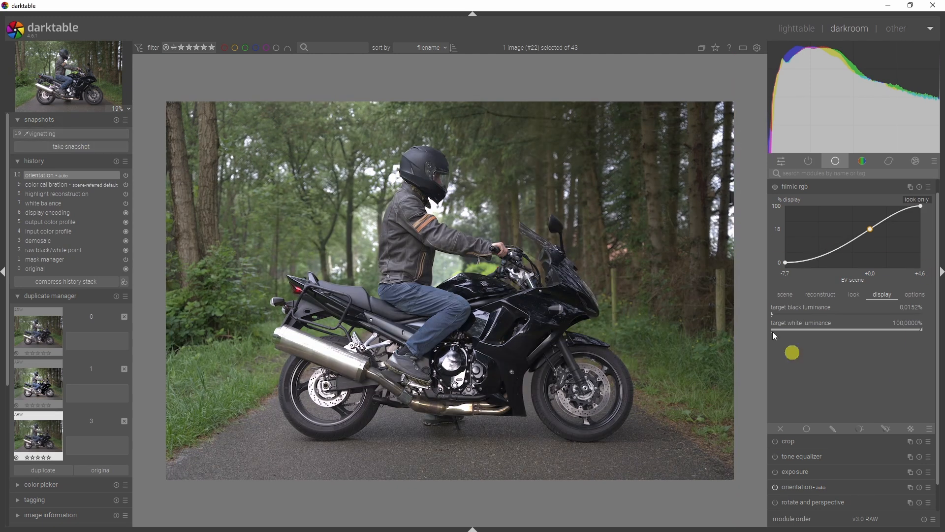
# Enable the filmic rgb module and auto-tune its scene exposure levels from the whole image.
pyautogui.click(777, 188)
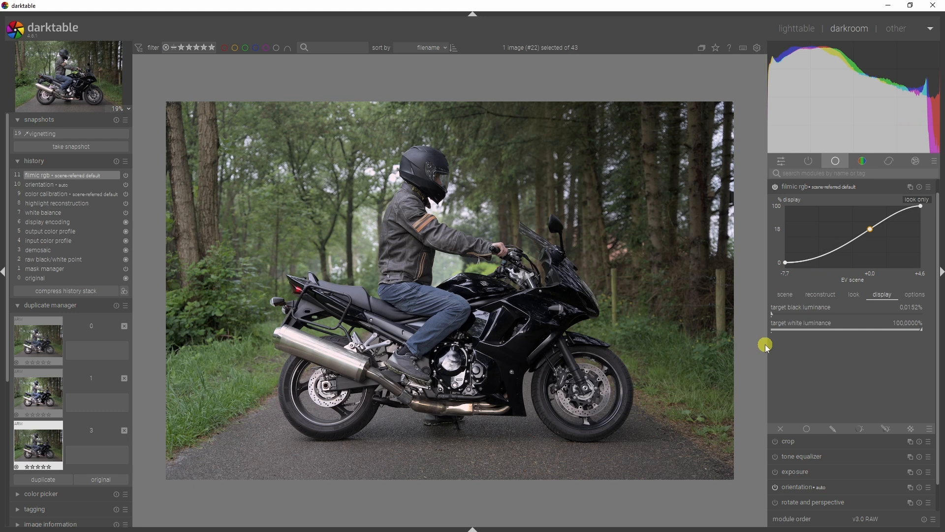
pyautogui.click(785, 295)
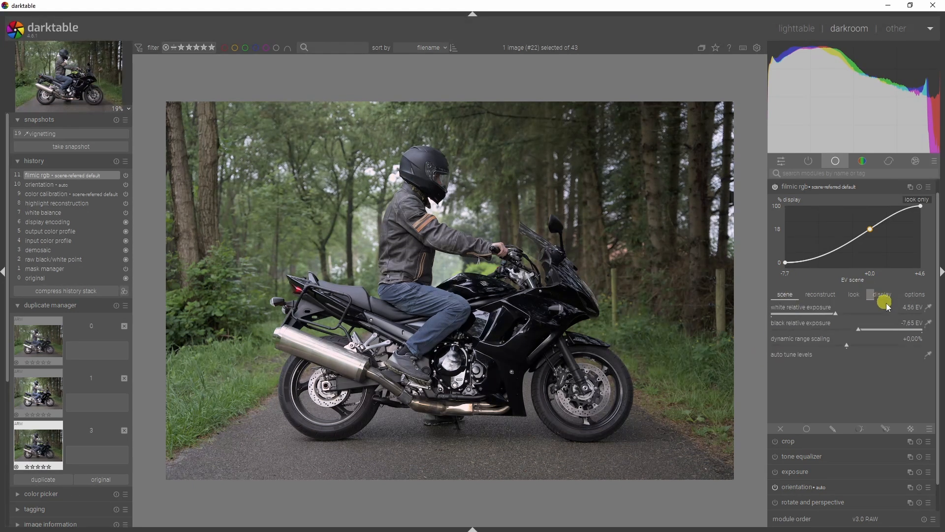
pyautogui.click(929, 354)
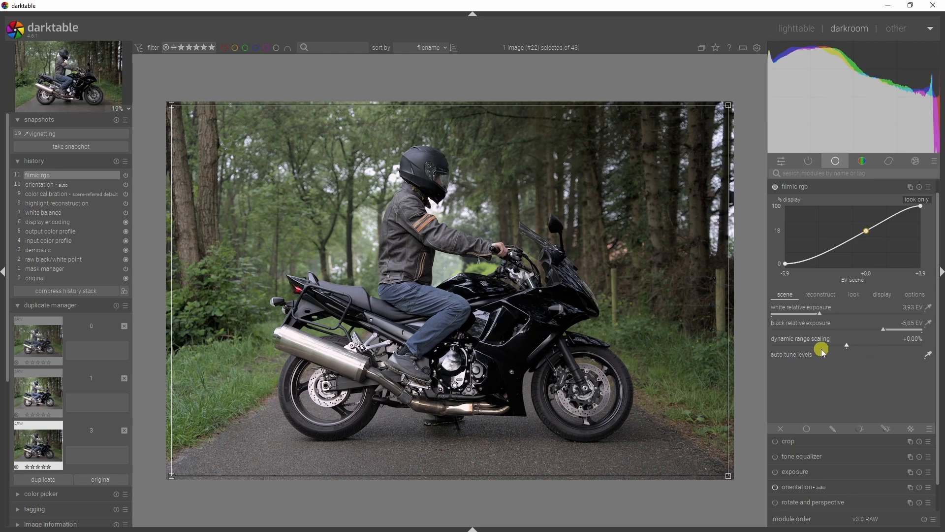
# Set the filmic rgb look contrast to 1.100 and fine-tune the overall exposure directly on the histogram.
pyautogui.click(856, 297)
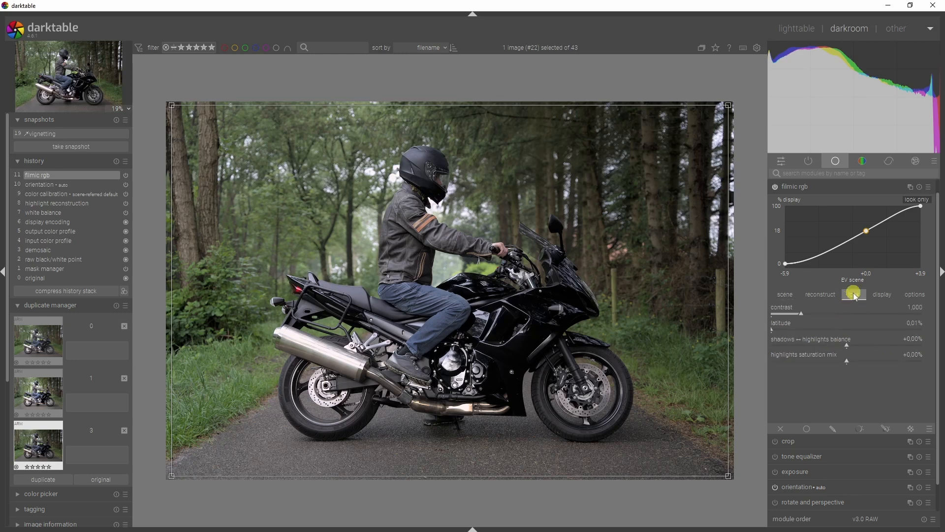
pyautogui.moveTo(805, 317); pyautogui.dragTo(813, 319)
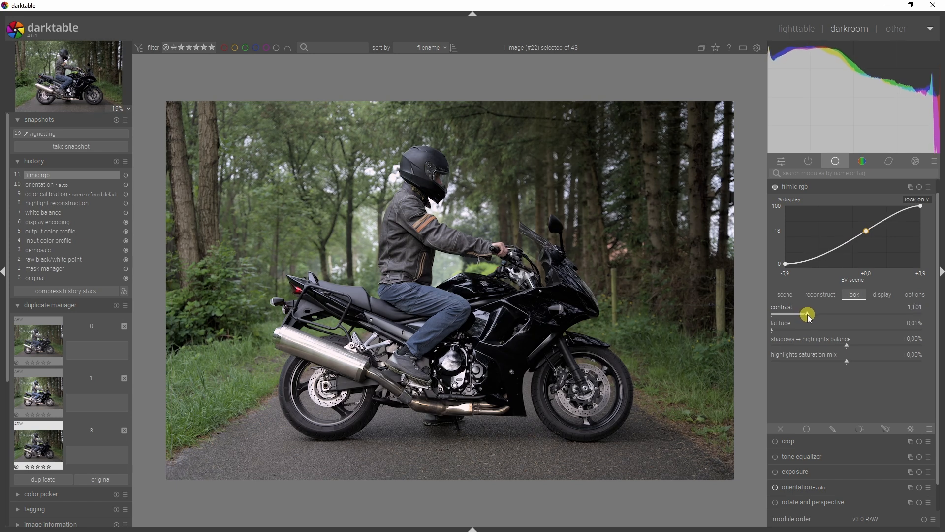
pyautogui.rightClick(809, 317)
pyautogui.click(912, 315)
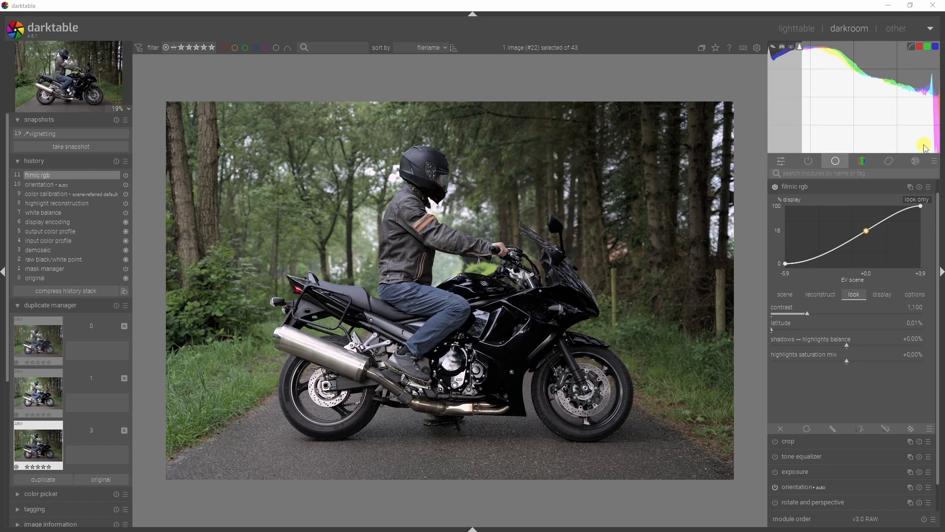
pyautogui.moveTo(926, 147); pyautogui.dragTo(931, 147)
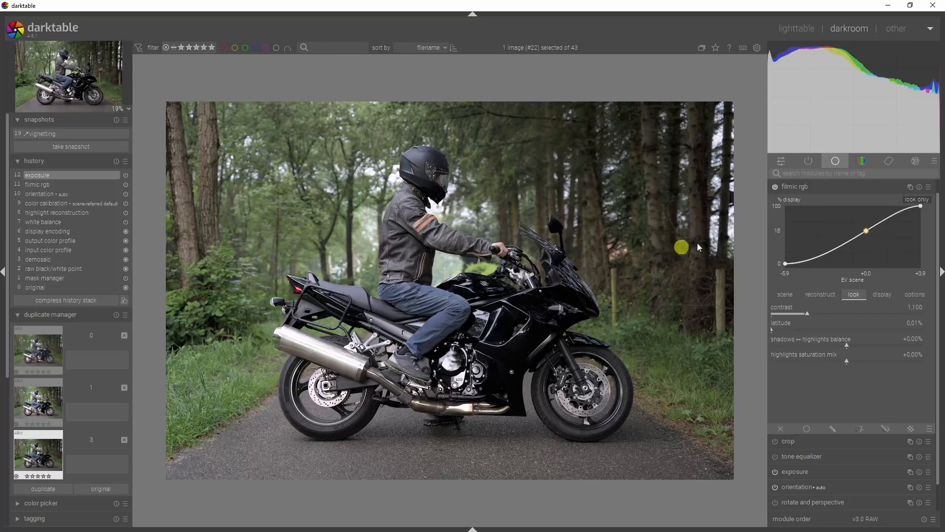
# Find and enable color balance rgb, and sample its white fulcrum and contrast gray fulcrum from the image.
pyautogui.moveTo(798, 195)
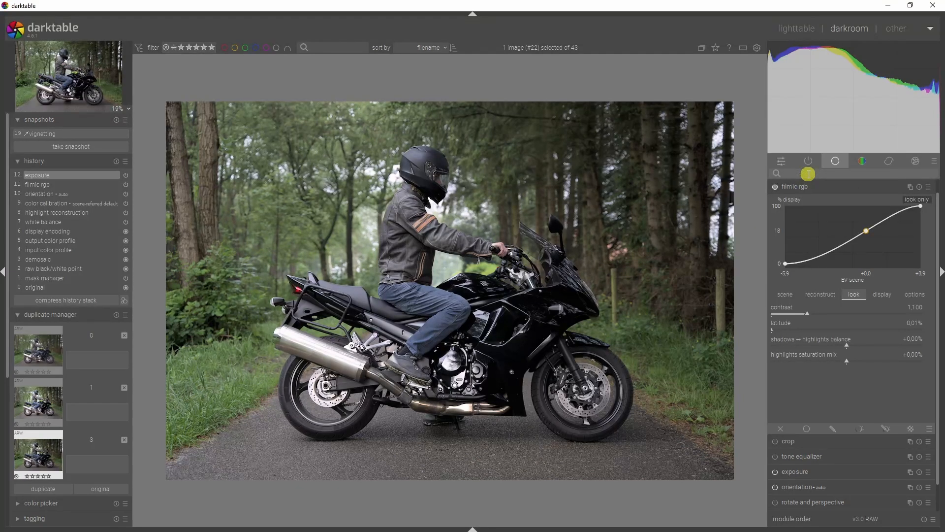
pyautogui.click(808, 174)
pyautogui.write('color balance')
pyautogui.click(780, 186)
pyautogui.click(779, 187)
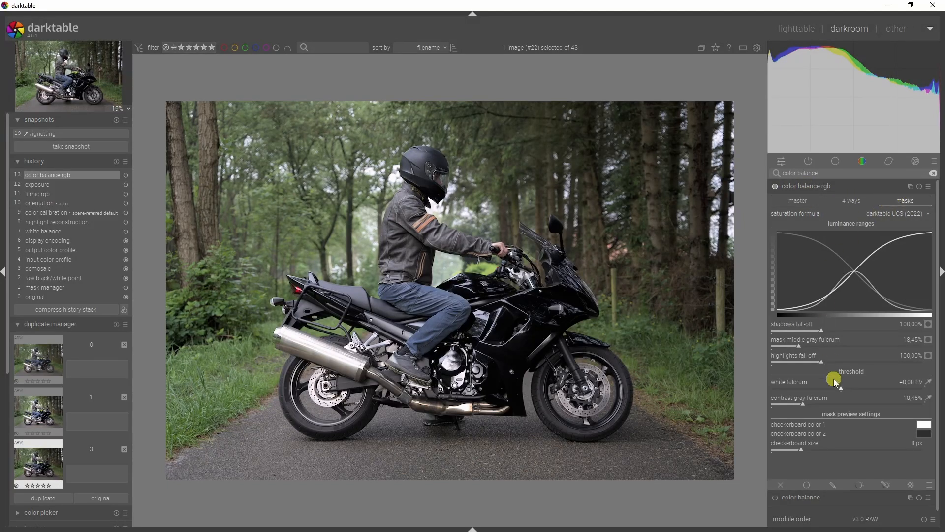
pyautogui.click(929, 383)
pyautogui.click(869, 399)
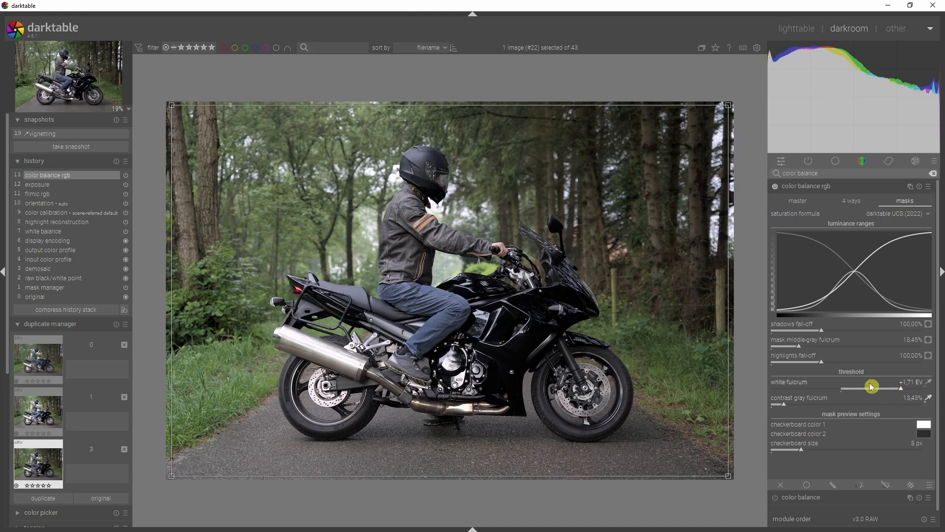
# Set color balance rgb luminance to about -5.19% for shadows lift, -2.27% for highlights gain and +5.36% for power.
pyautogui.click(857, 202)
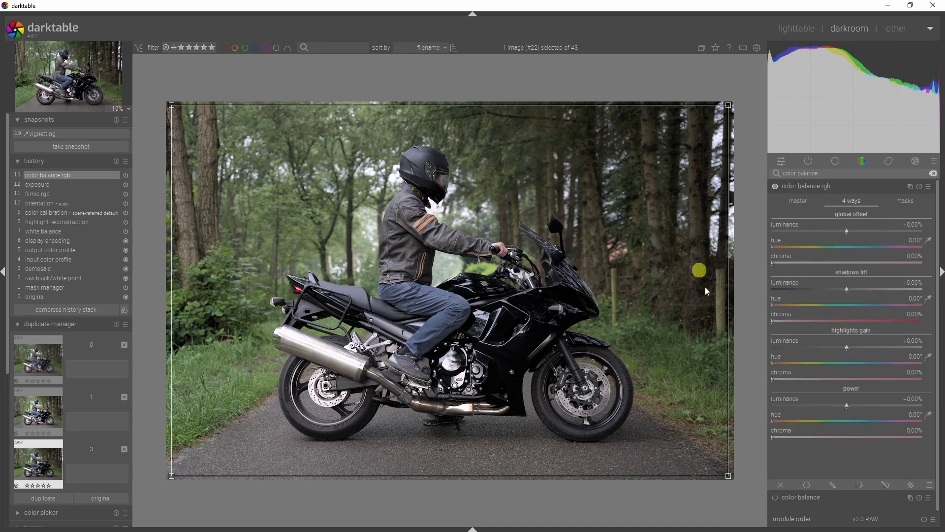
pyautogui.moveTo(847, 294); pyautogui.dragTo(897, 300)
pyautogui.doubleClick(852, 295)
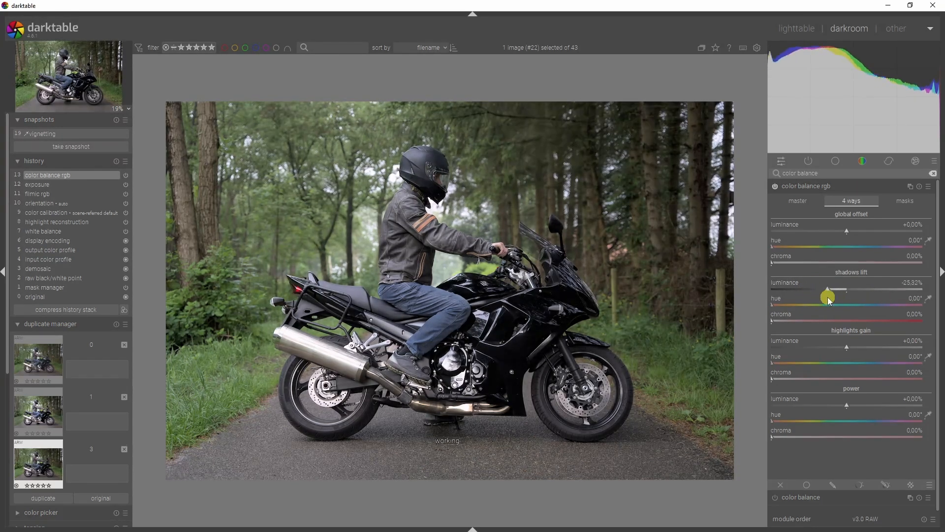
pyautogui.click(847, 293)
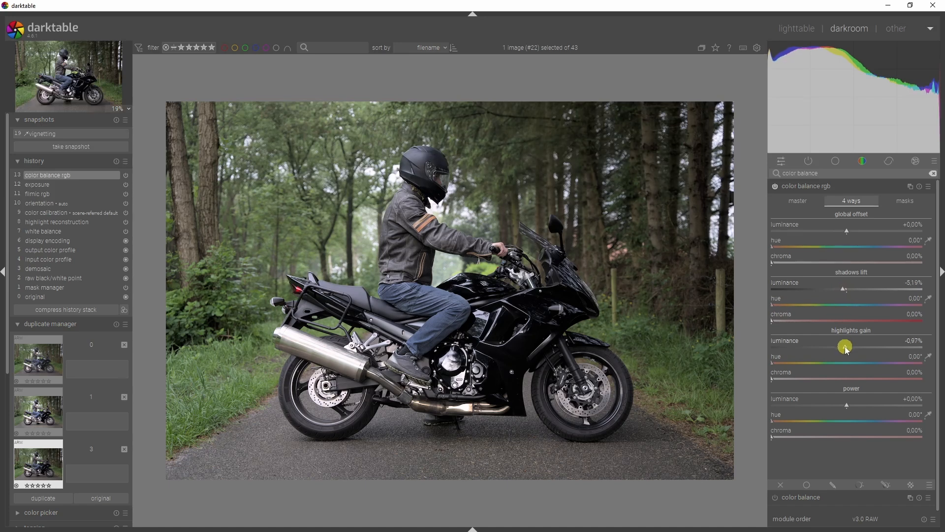
pyautogui.moveTo(846, 407); pyautogui.dragTo(866, 410)
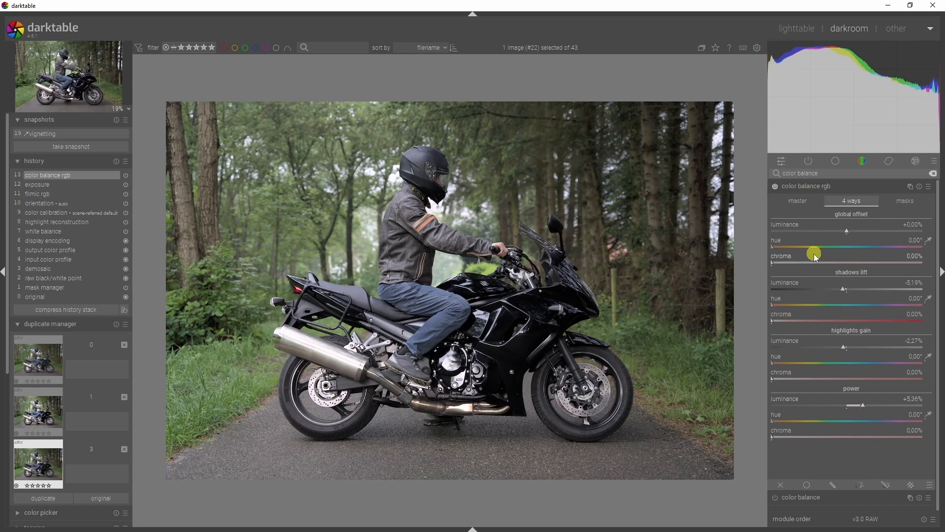
# Set color balance rgb master contrast to about +3.25%, highlights chroma to -7.79% and global saturation to +59.09%.
pyautogui.click(813, 202)
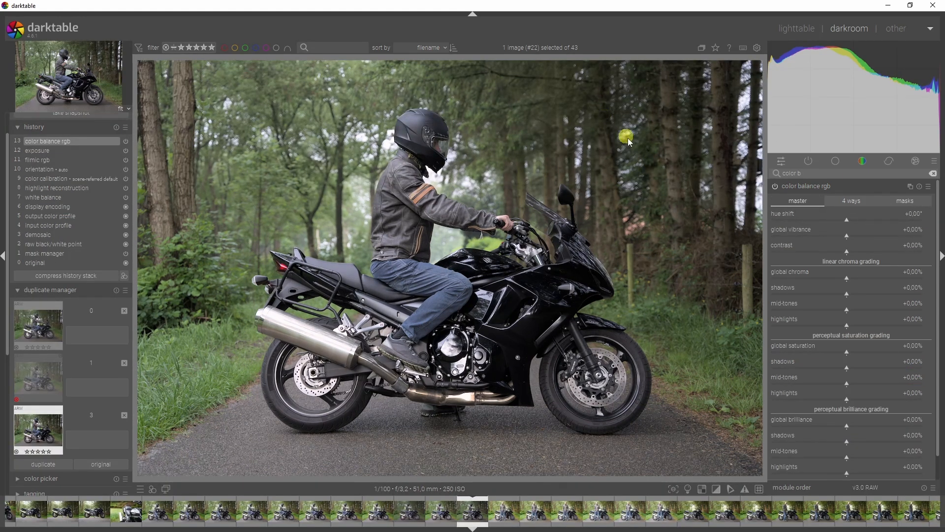
pyautogui.moveTo(851, 254); pyautogui.dragTo(855, 255)
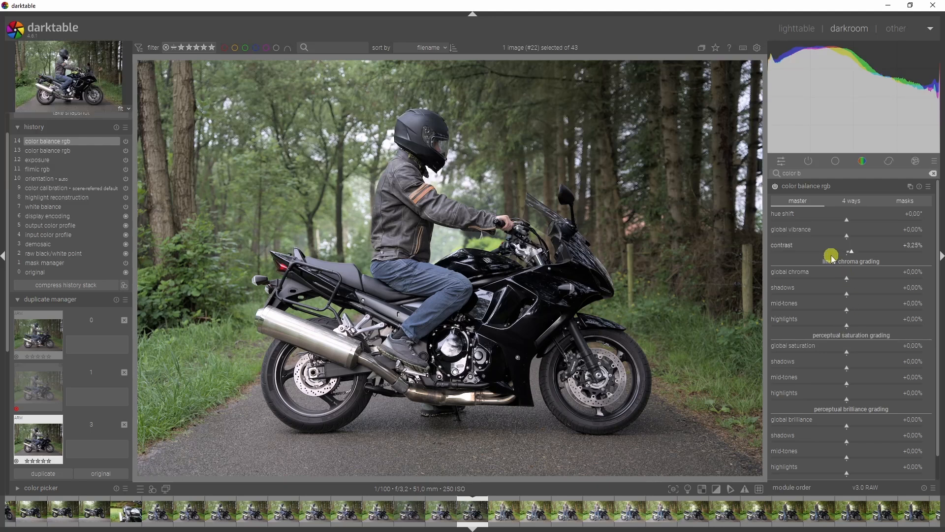
pyautogui.moveTo(840, 326)
pyautogui.mouseDown()
pyautogui.moveTo(790, 324)
pyautogui.moveTo(841, 325)
pyautogui.mouseUp()
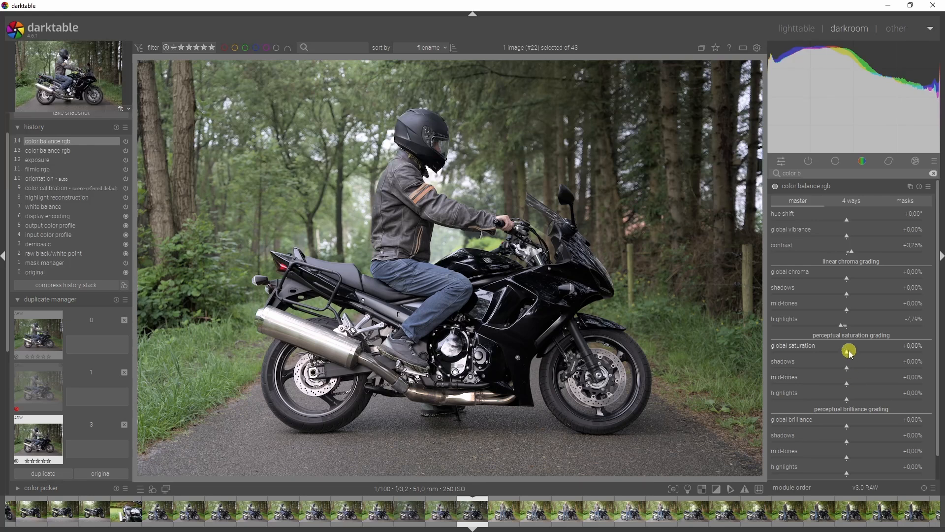
pyautogui.moveTo(850, 352); pyautogui.dragTo(889, 354)
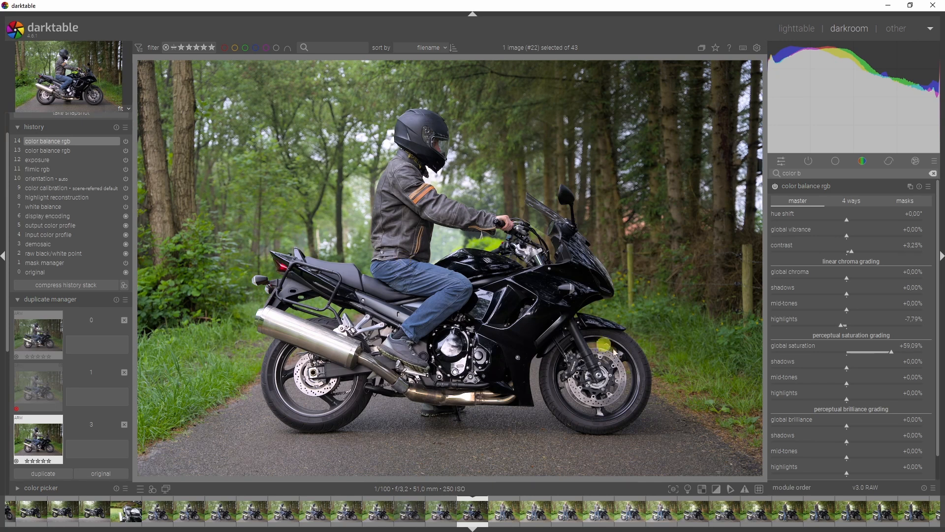
# Set perceptual brilliance to about -5.19% for shadows and +32.47% for mid-tones, and collapse color balance rgb.
pyautogui.moveTo(848, 445); pyautogui.dragTo(844, 444)
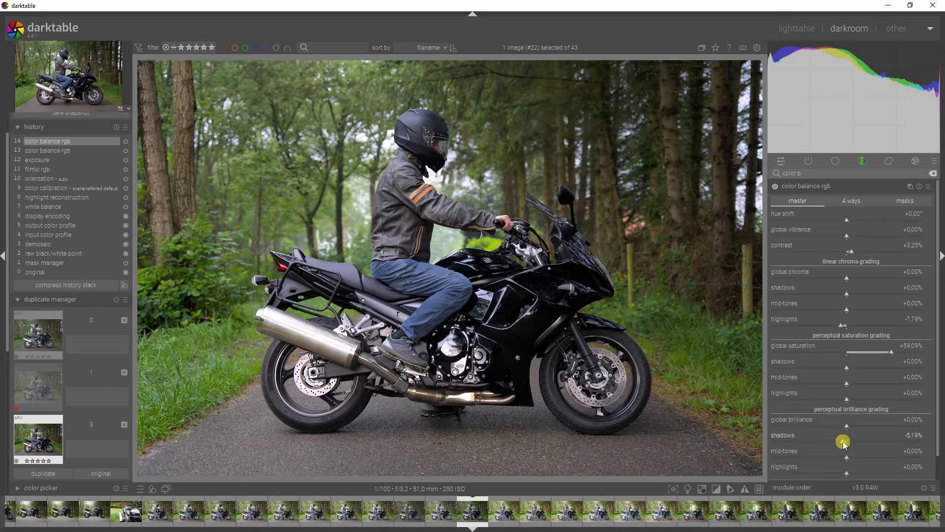
pyautogui.moveTo(846, 459); pyautogui.dragTo(874, 462)
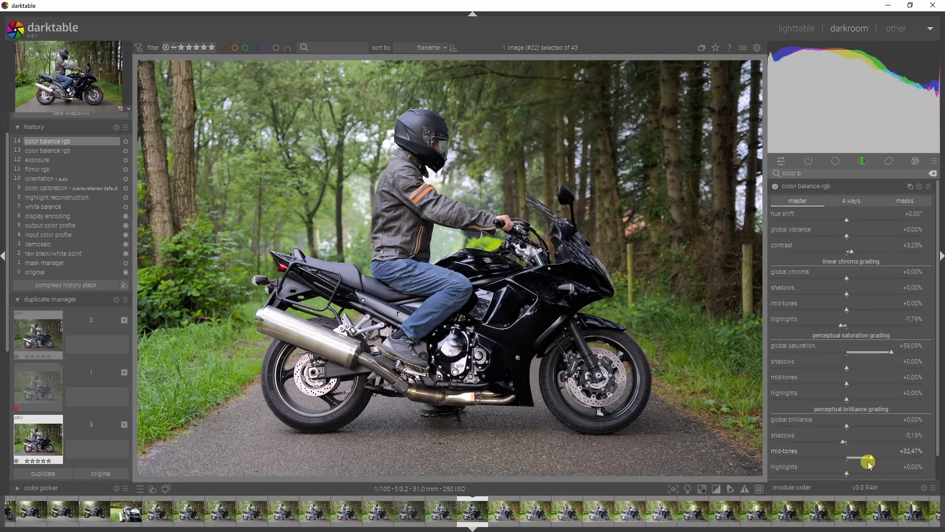
pyautogui.click(844, 185)
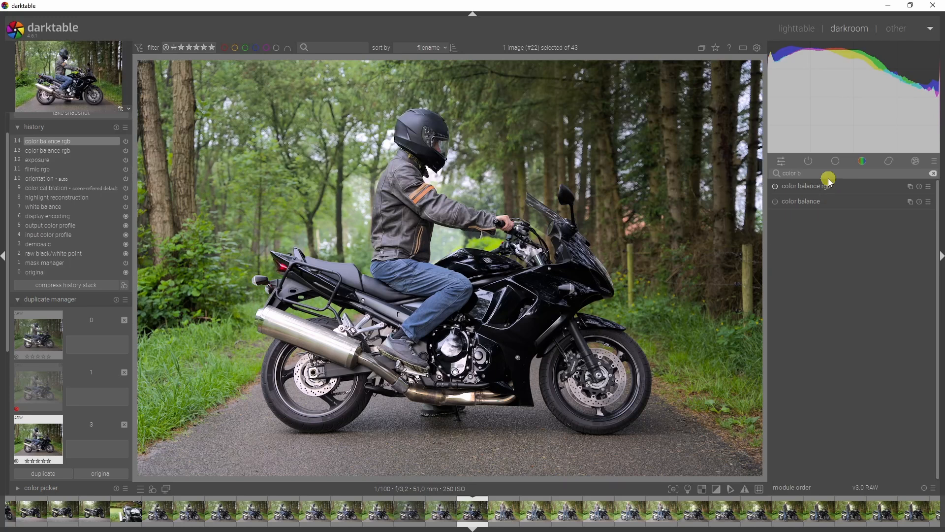
# Search the modules for "local" and enable local contrast.
pyautogui.press('BackSpace')
pyautogui.write('local')
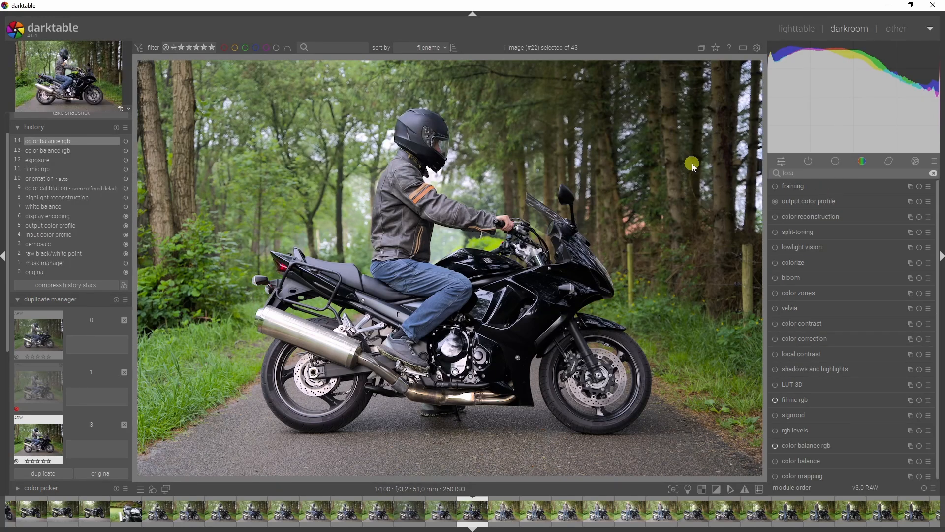
pyautogui.click(775, 186)
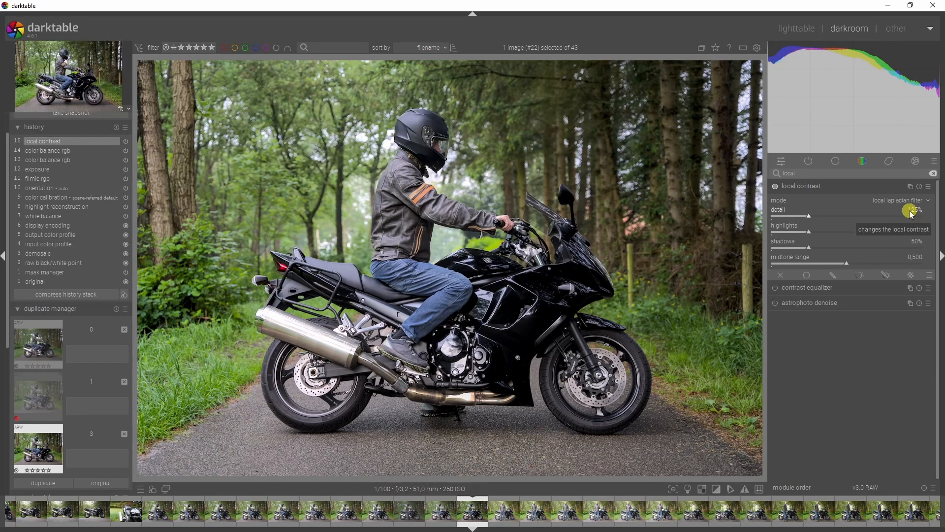
# Create a new instance of local contrast and set its detail to 180%.
pyautogui.click(910, 186)
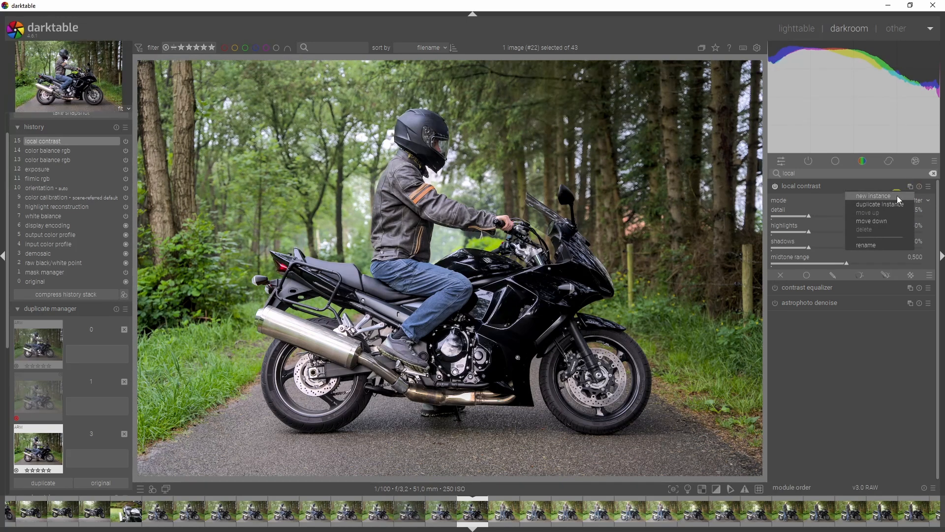
pyautogui.click(899, 197)
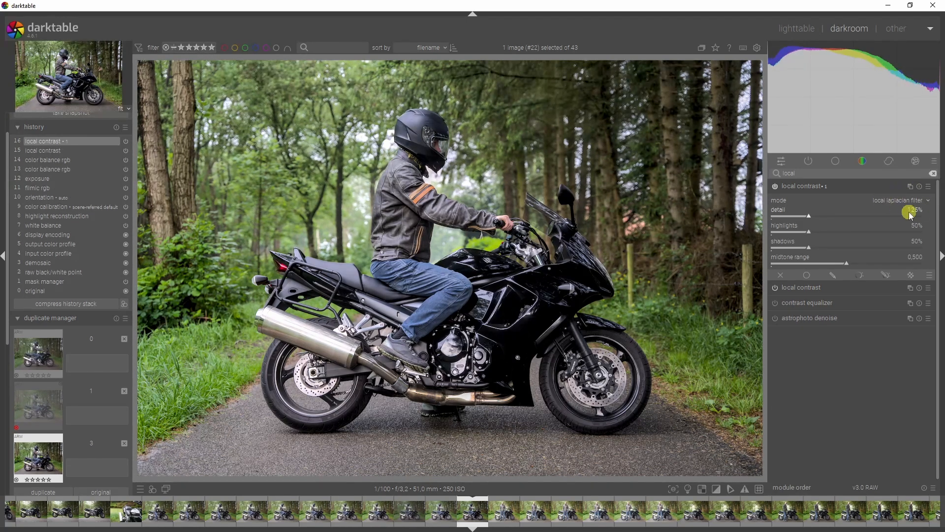
pyautogui.rightClick(913, 212)
pyautogui.write('180')
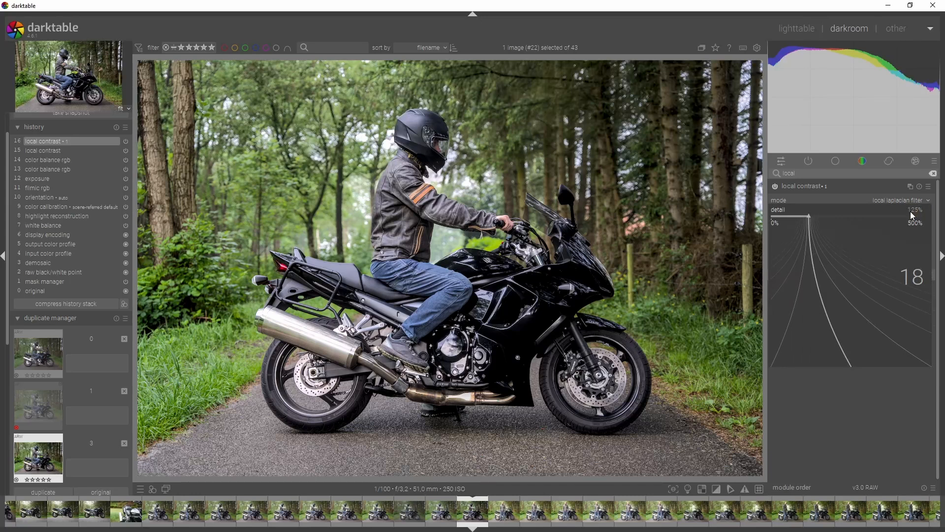
pyautogui.press('Return')
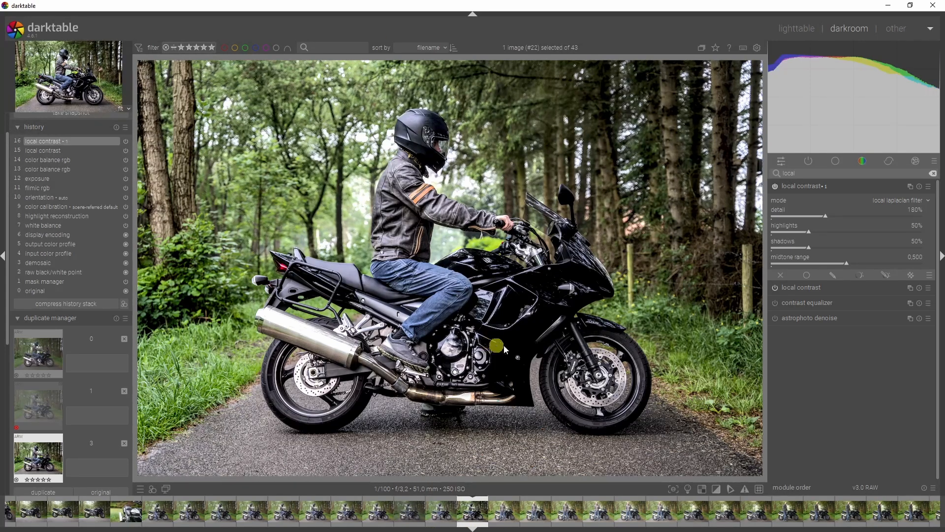
# Add a drawn mask to the new local contrast instance and set the mask brush size to about 12.58%.
pyautogui.click(835, 273)
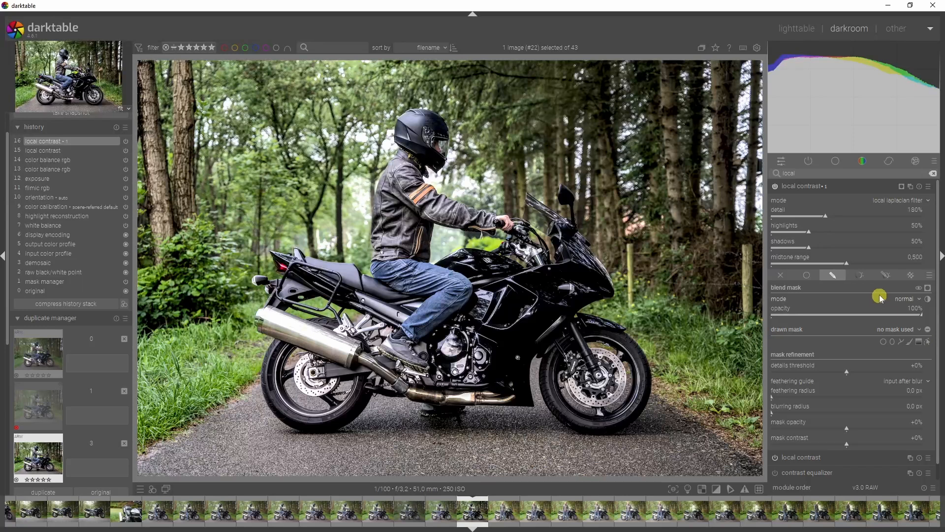
pyautogui.click(909, 344)
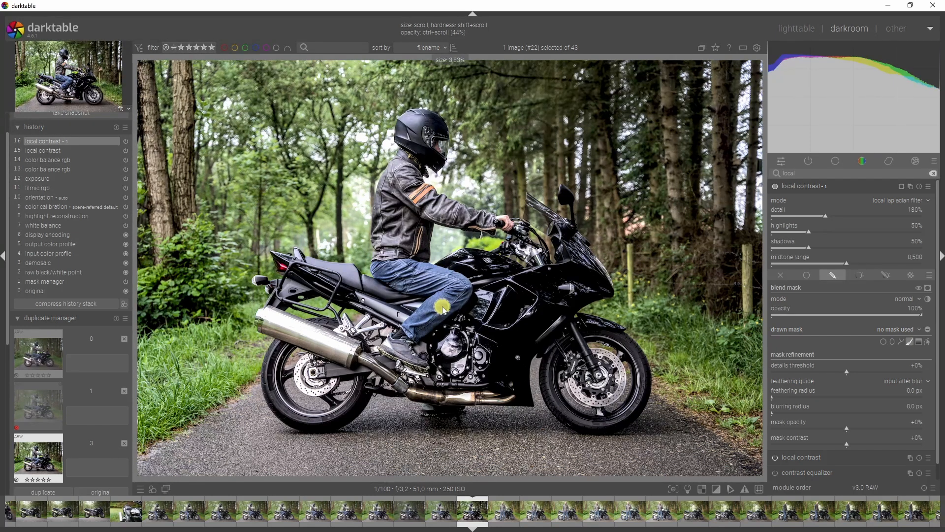
pyautogui.scroll(3, 443, 310)
pyautogui.scroll(-1, 443, 310)
pyautogui.scroll(-1, 444, 310)
pyautogui.scroll(7, 443, 311)
pyautogui.scroll(-5, 444, 310)
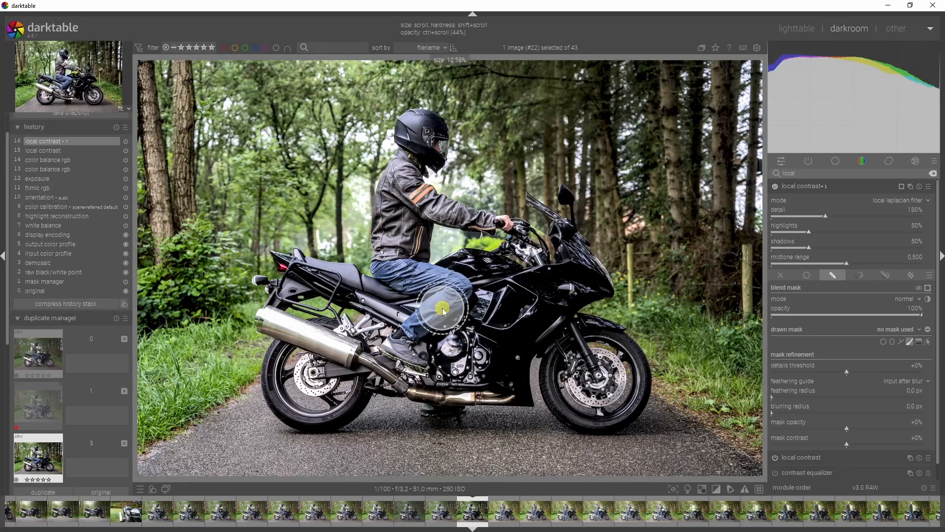
# Brush the local contrast mask over the motorcycle, check the painted shape, and add further brush strokes for six shapes in total.
pyautogui.moveTo(339, 280)
pyautogui.mouseDown()
pyautogui.moveTo(403, 301)
pyautogui.moveTo(481, 277)
pyautogui.moveTo(507, 291)
pyautogui.moveTo(583, 291)
pyautogui.moveTo(517, 330)
pyautogui.moveTo(504, 368)
pyautogui.moveTo(435, 379)
pyautogui.mouseUp()
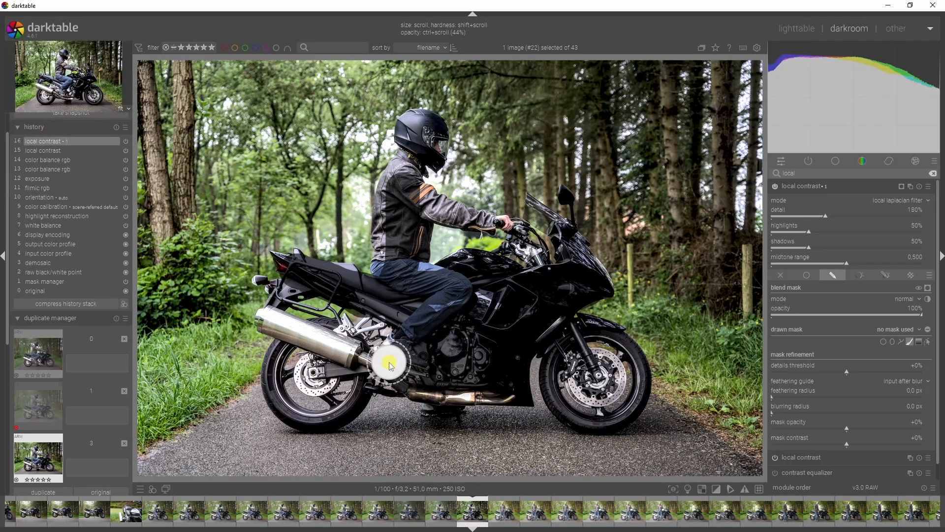
pyautogui.moveTo(389, 363); pyautogui.dragTo(388, 363)
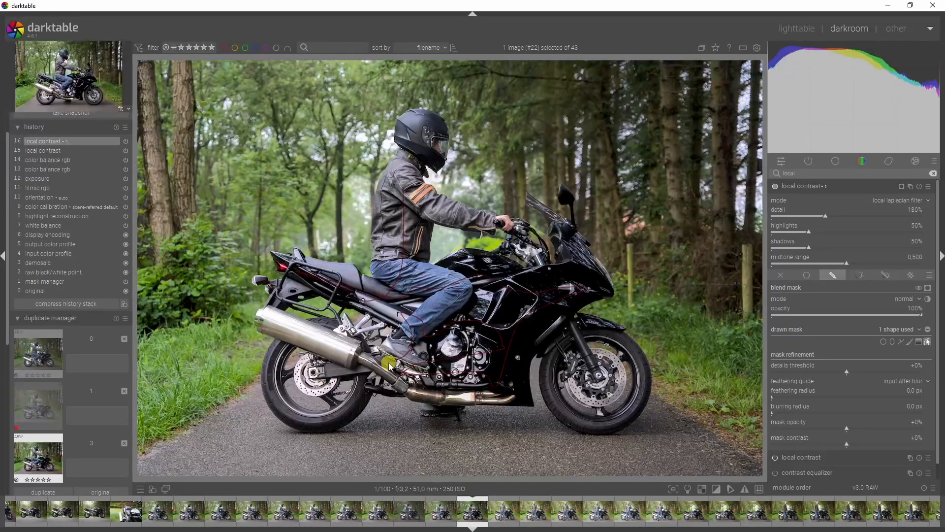
pyautogui.click(910, 343)
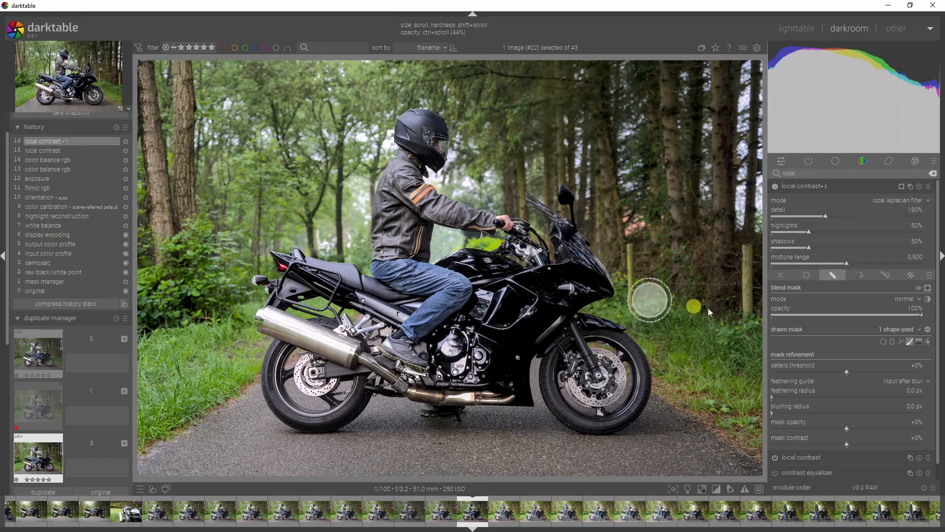
pyautogui.click(929, 343)
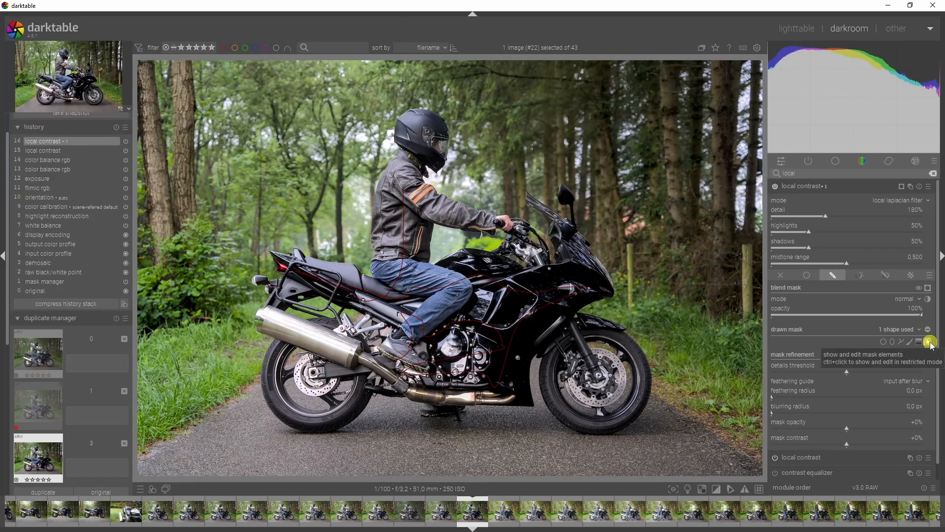
pyautogui.click(910, 341)
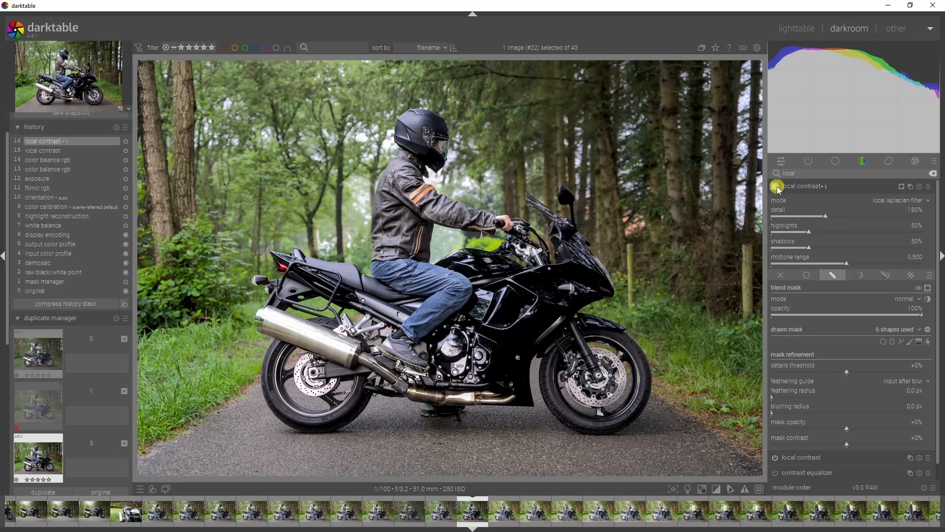
# Toggle the masked local contrast instance off and back on to compare its effect on the bike.
pyautogui.click(777, 186)
pyautogui.click(775, 187)
# Search the modules for "tone equ", enable tone equalizer and open its settings.
pyautogui.click(807, 175)
pyautogui.press('BackSpace')
pyautogui.press('BackSpace')
pyautogui.press('BackSpace')
pyautogui.press('BackSpace')
pyautogui.press('BackSpace')
pyautogui.write('tone equ')
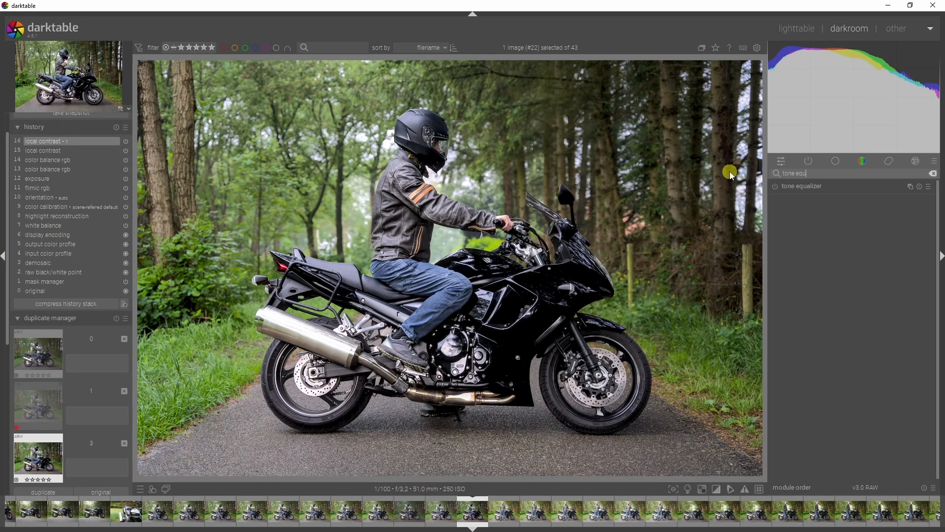
pyautogui.click(776, 188)
pyautogui.click(812, 187)
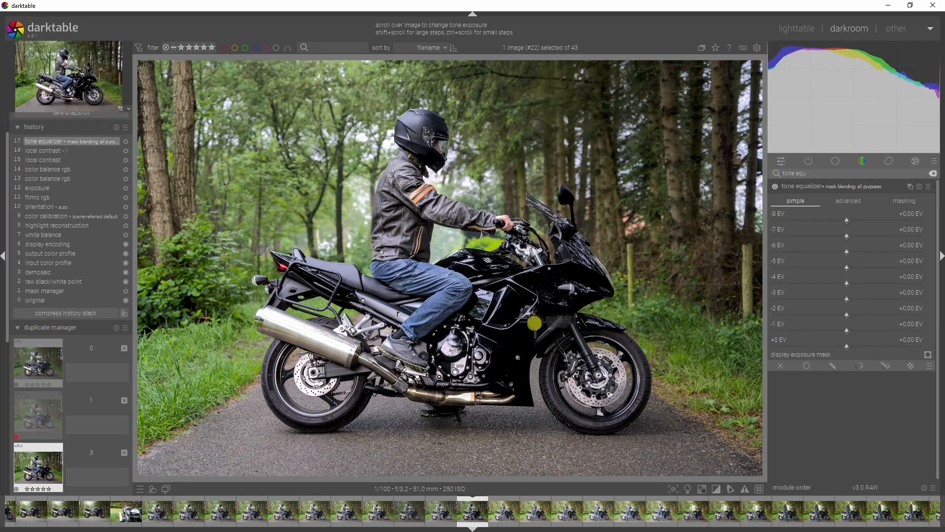
# Brighten the dark tones of the bike's fairing with tone equalizer, to about +0.64 at -6 EV and +0.68 at -5 EV.
pyautogui.scroll(5, 528, 330)
pyautogui.scroll(2, 527, 330)
pyautogui.scroll(2, 527, 330)
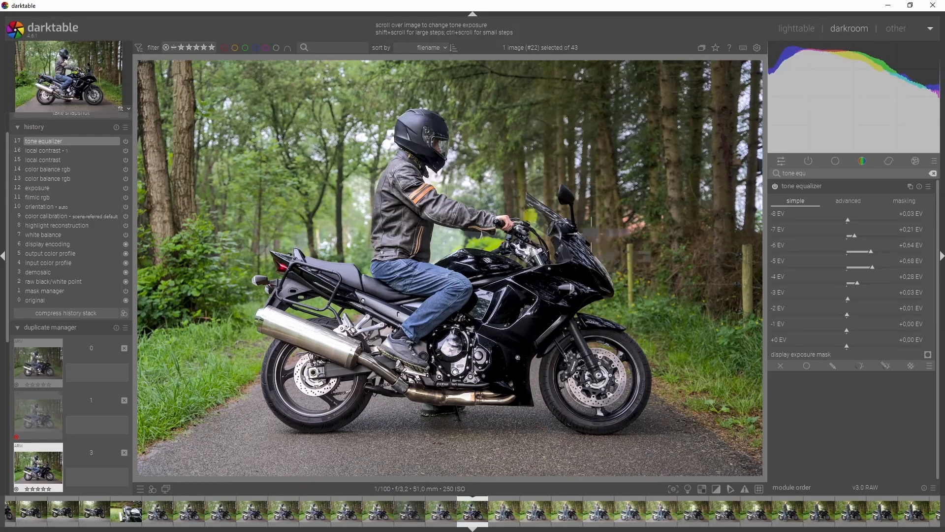
# Add a drawn mask to tone equalizer using the same shapes as local contrast 1, and hide the shape outlines.
pyautogui.click(834, 369)
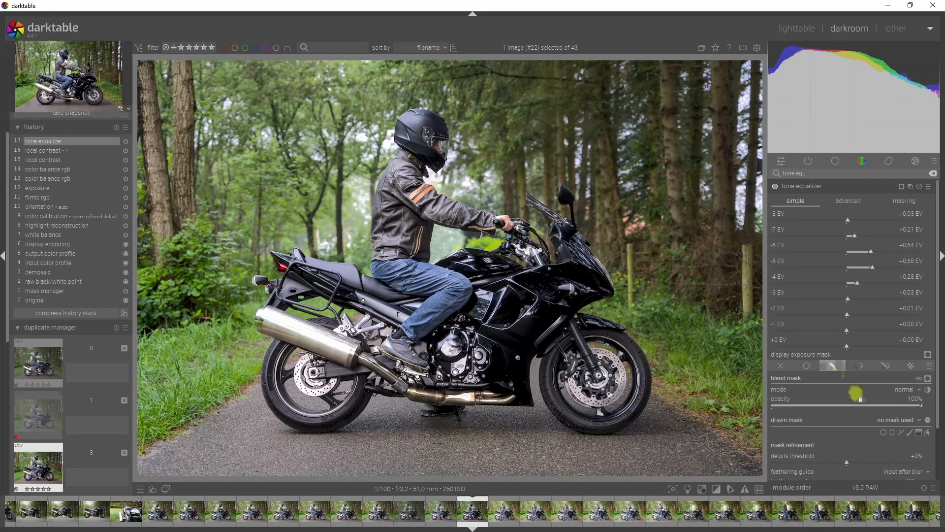
pyautogui.click(920, 422)
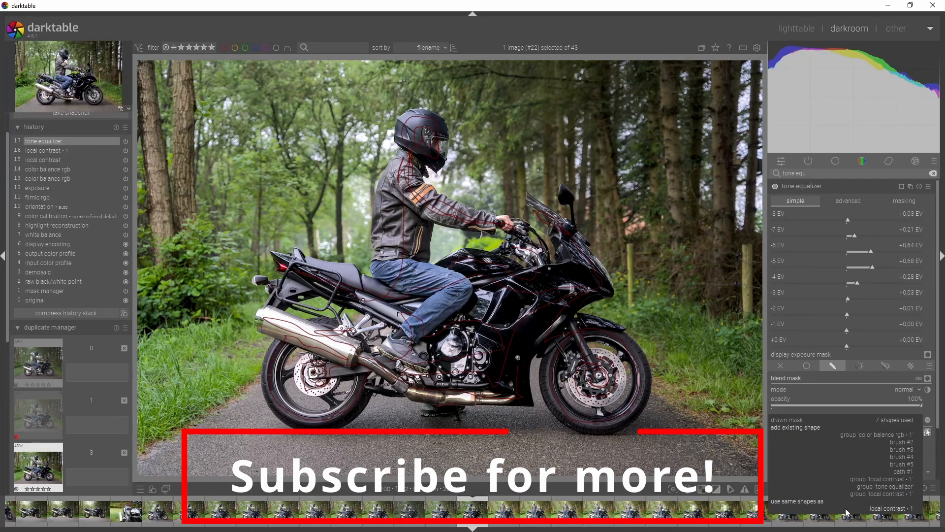
pyautogui.click(887, 509)
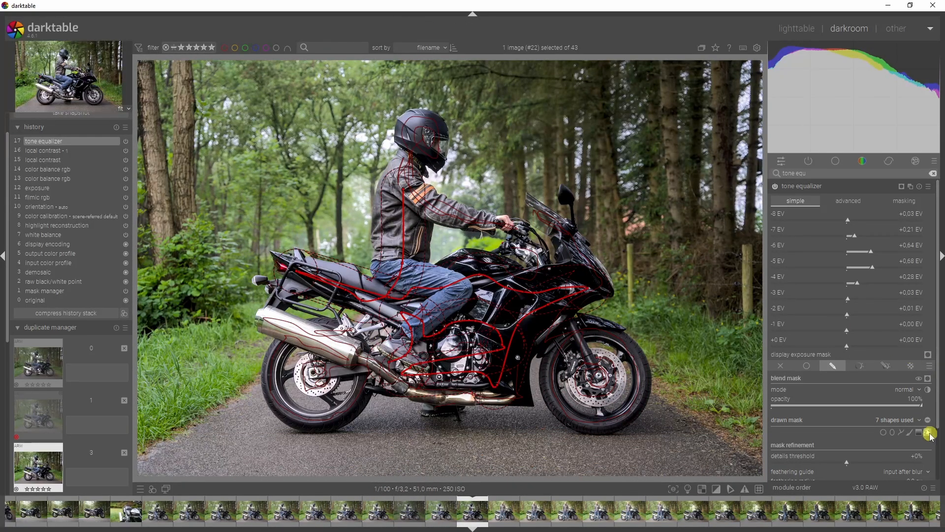
pyautogui.click(929, 434)
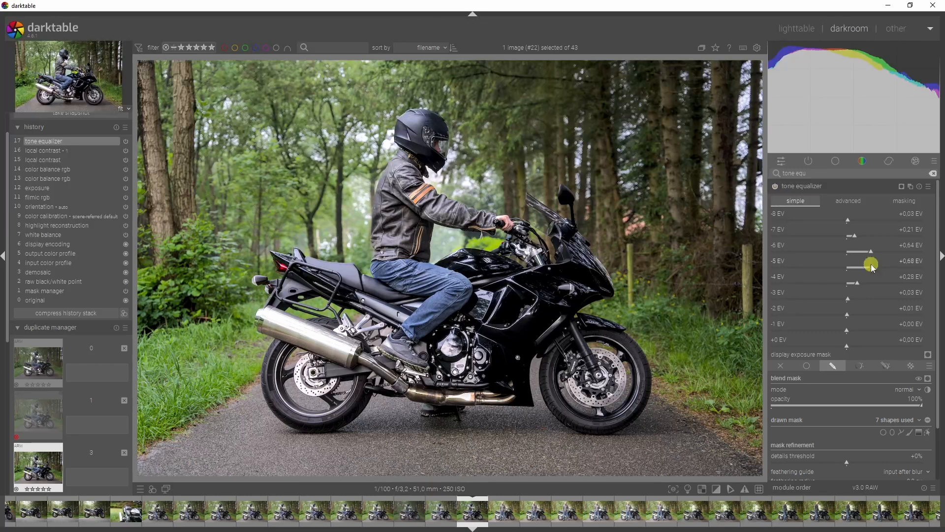
# Lift the masked shadows further, to about +1.13 at -6 EV and +0.99 at -5 EV, and inspect the tone equalizer's effect on the fairing.
pyautogui.scroll(5, 554, 306)
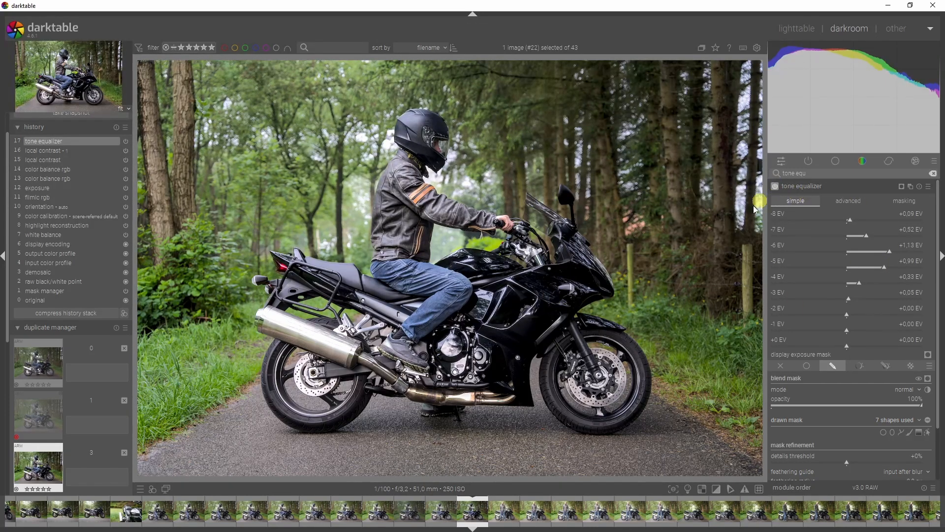
pyautogui.click(822, 190)
pyautogui.scroll(6, 529, 327)
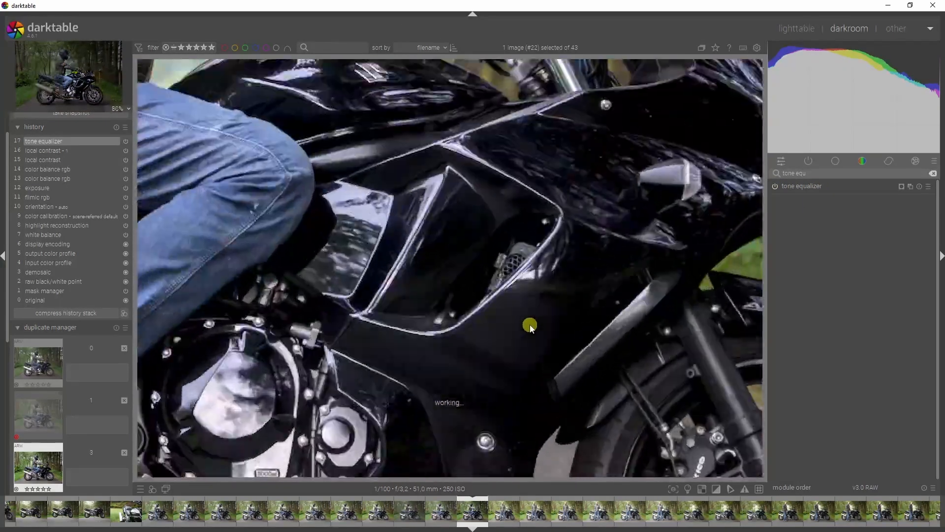
pyautogui.scroll(1, 530, 327)
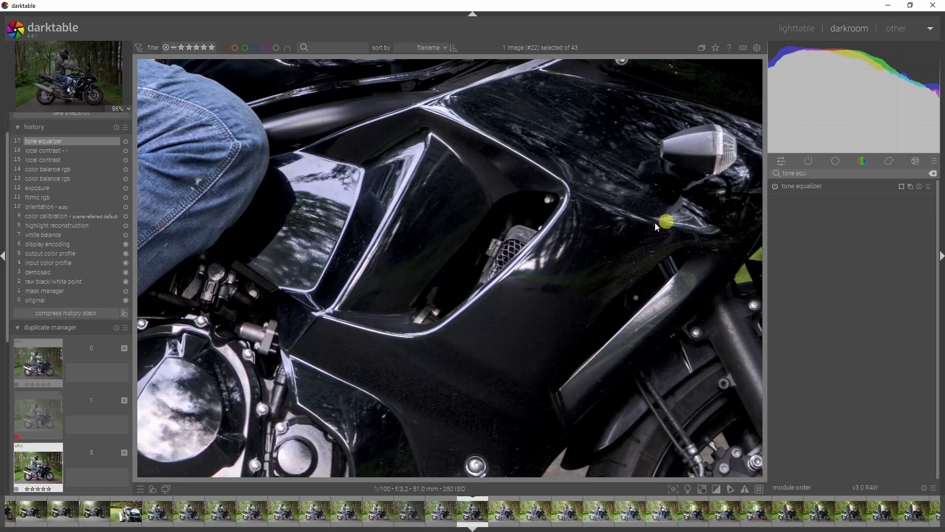
pyautogui.scroll(-6, 576, 226)
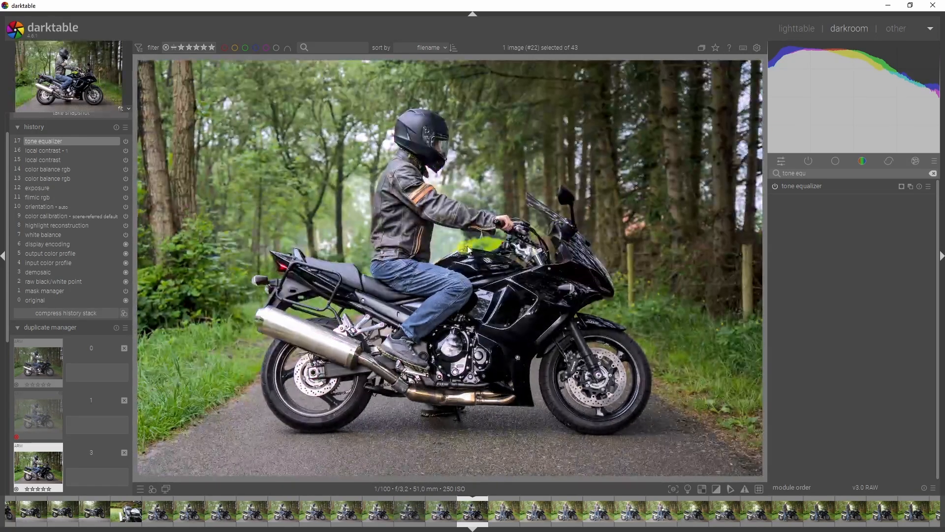
pyautogui.click(778, 188)
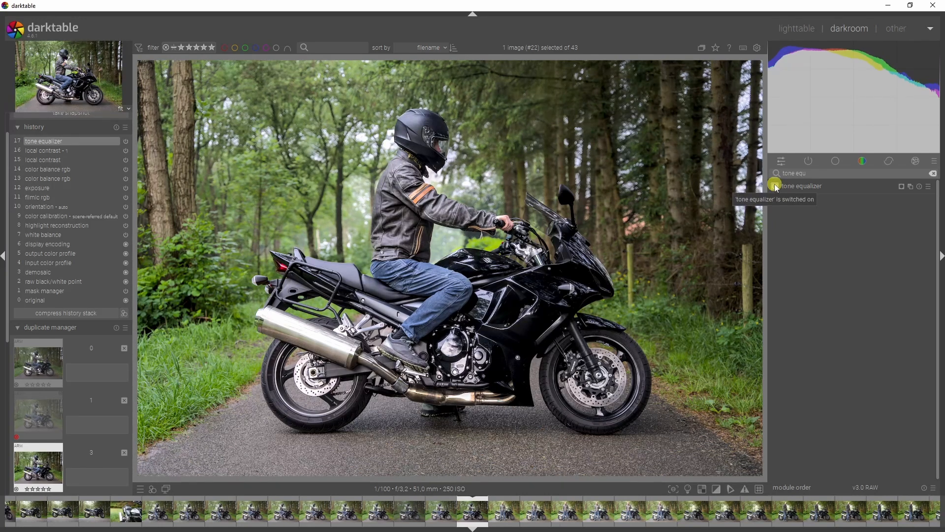
# Search the modules for "denoise", enable denoise (profiled) and open its settings.
pyautogui.click(819, 175)
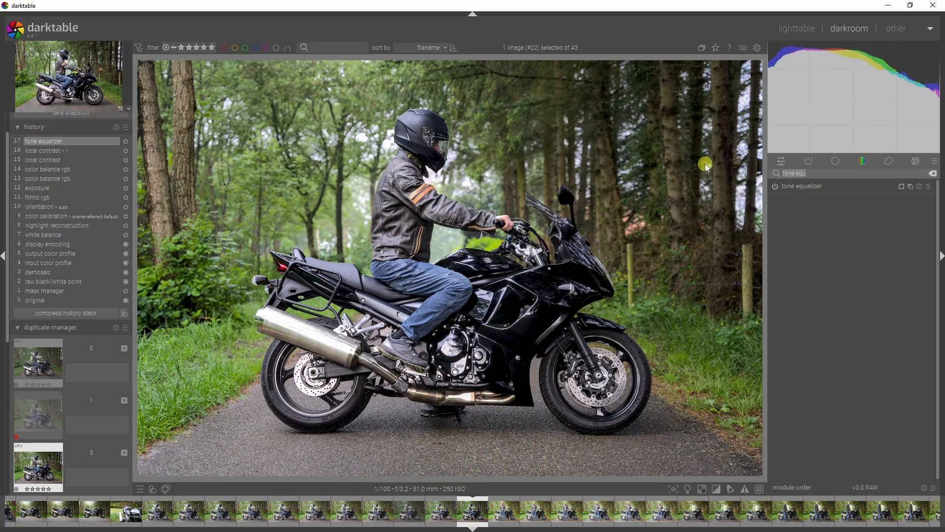
pyautogui.write('denpo')
pyautogui.press('BackSpace')
pyautogui.press('BackSpace')
pyautogui.write('oise')
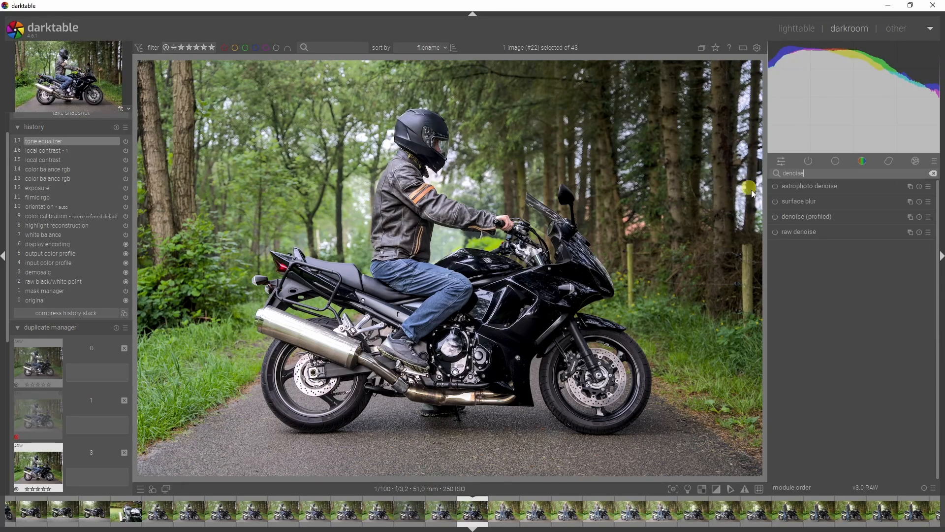
pyautogui.click(776, 217)
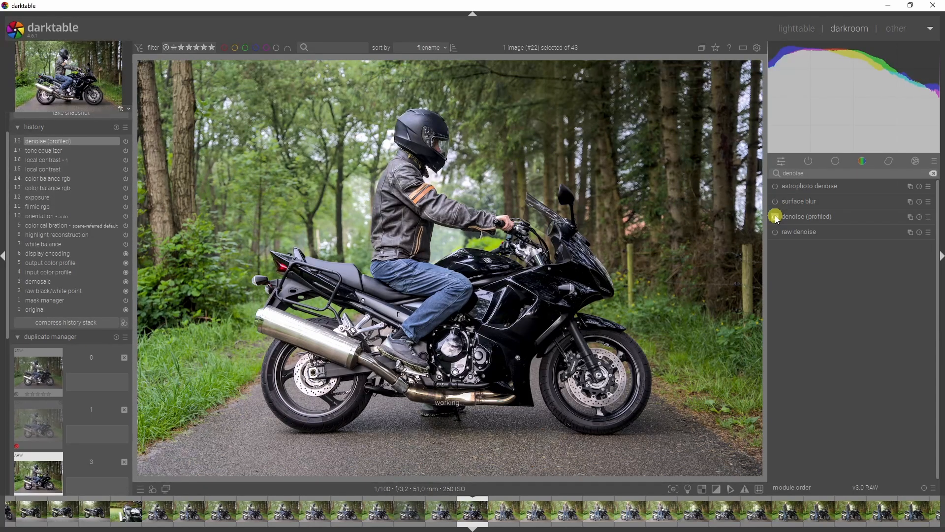
pyautogui.click(830, 217)
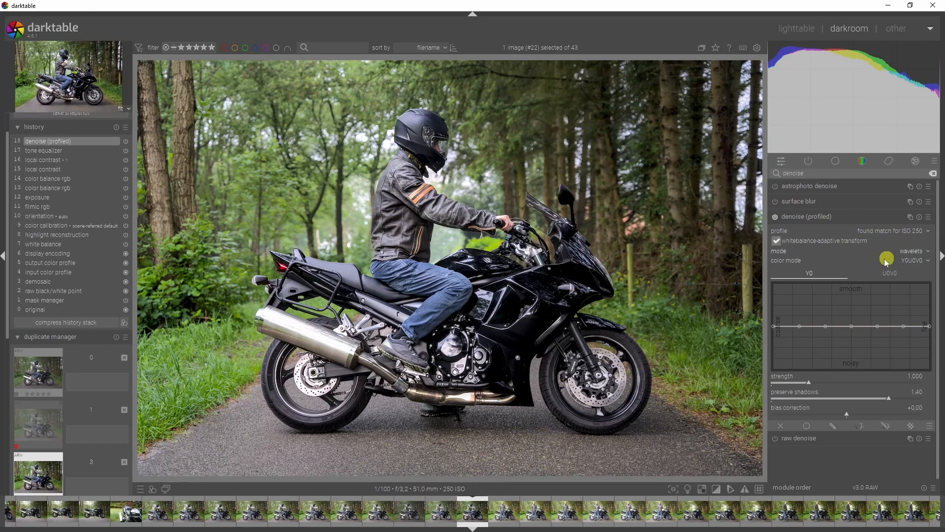
# Review the available noise profiles, keep the found match for ISO 250, and collapse denoise (profiled).
pyautogui.click(919, 232)
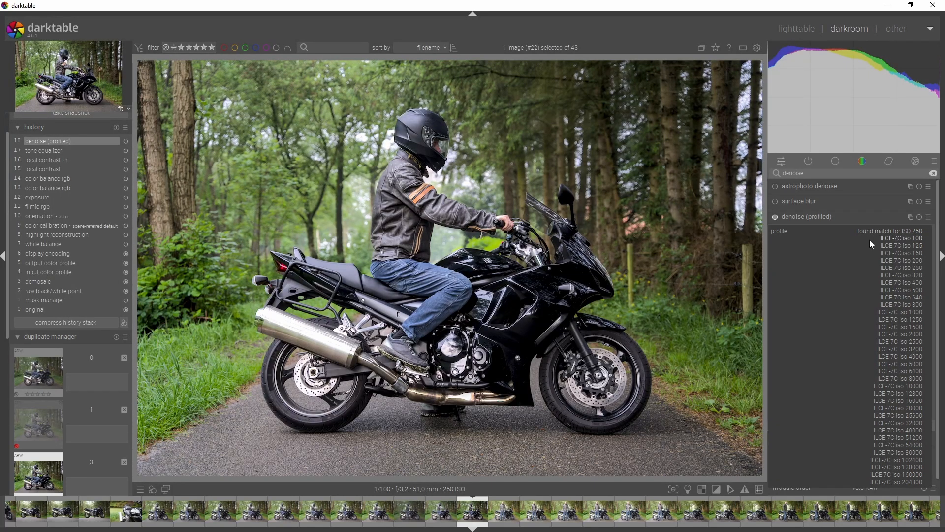
pyautogui.click(886, 231)
pyautogui.click(827, 271)
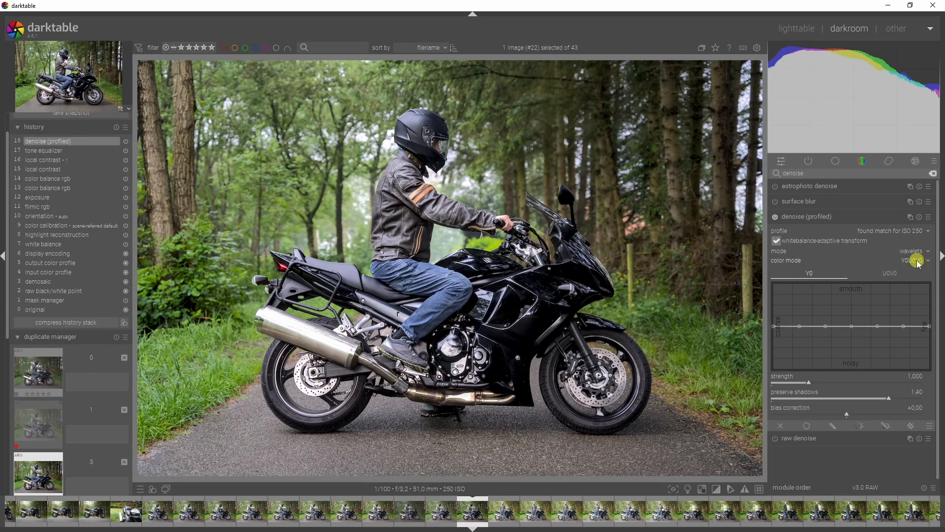
pyautogui.click(858, 217)
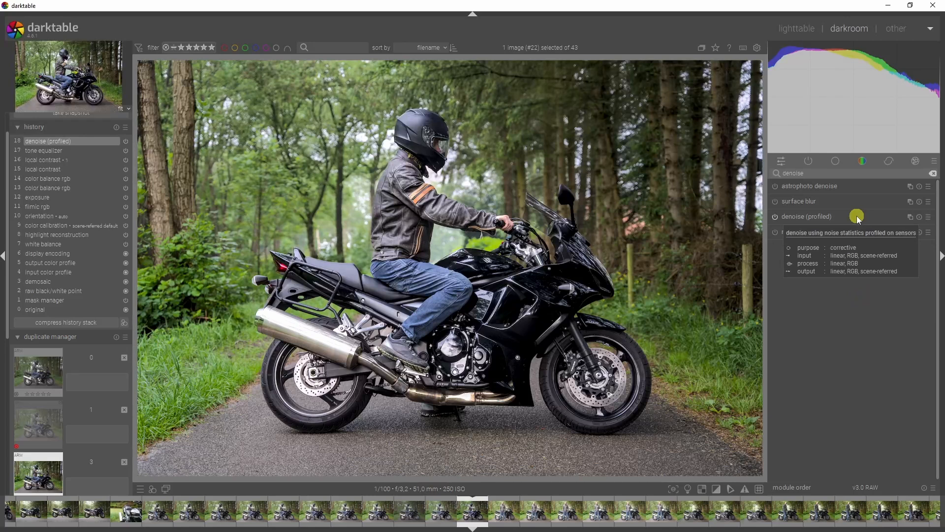
# Search the modules for "vign", enable lens correction and vignetting, and open the vignetting settings.
pyautogui.doubleClick(856, 174)
pyautogui.write('vign')
pyautogui.click(775, 202)
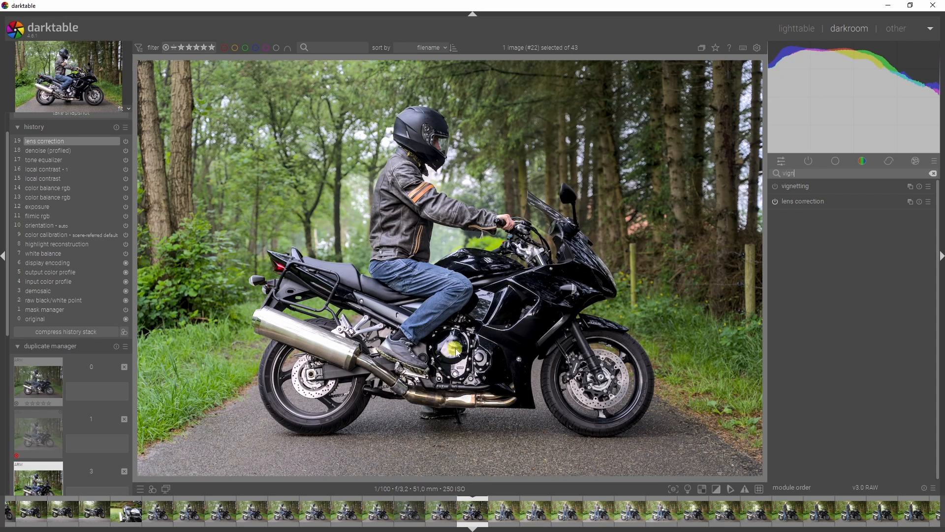
pyautogui.click(778, 189)
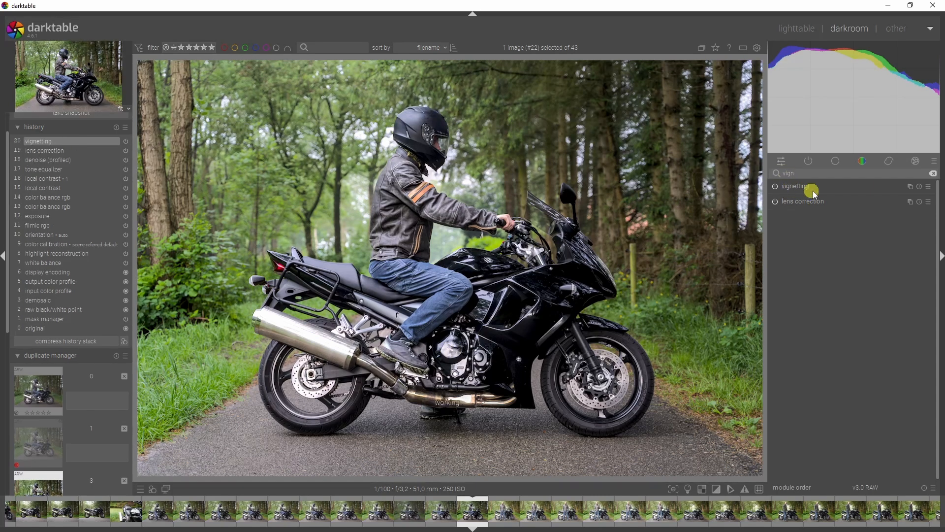
pyautogui.click(816, 188)
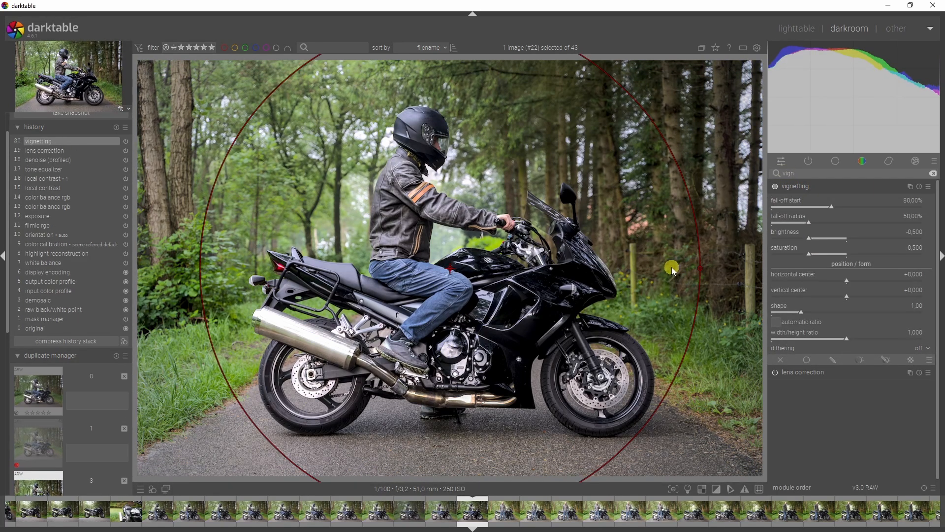
# Shape the vignette around the rider with fall-off start about 66.30%, fall-off radius about 32.60% and width/height ratio about 0.618.
pyautogui.moveTo(700, 268); pyautogui.dragTo(619, 282)
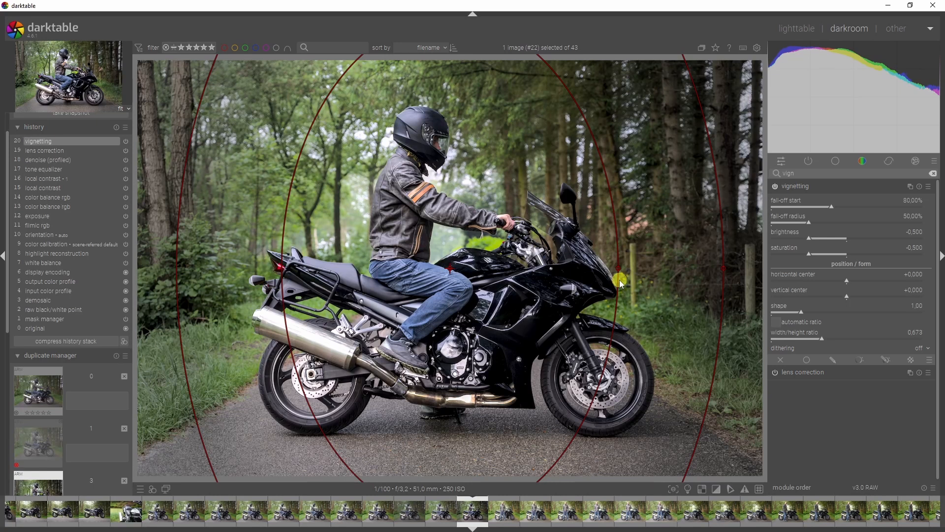
pyautogui.scroll(-2, 741, 203)
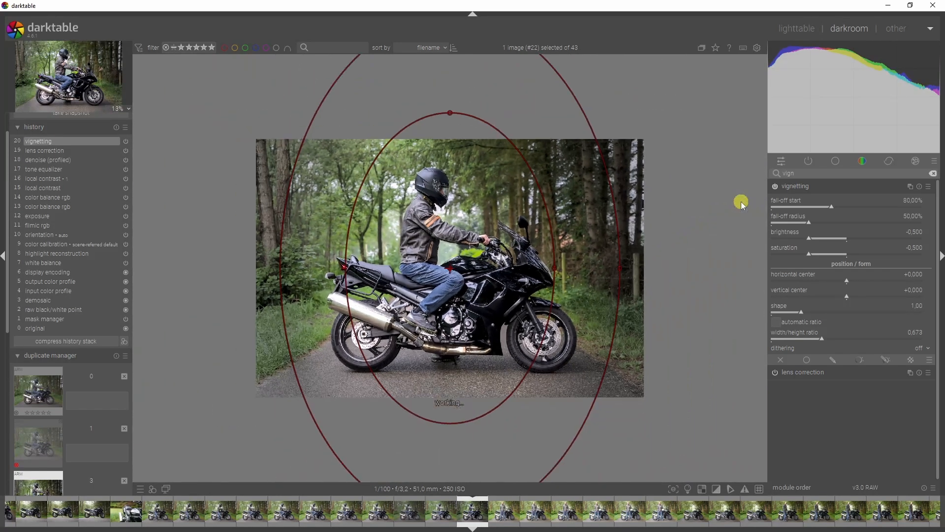
pyautogui.scroll(-1, 741, 202)
pyautogui.moveTo(452, 69); pyautogui.dragTo(458, 92)
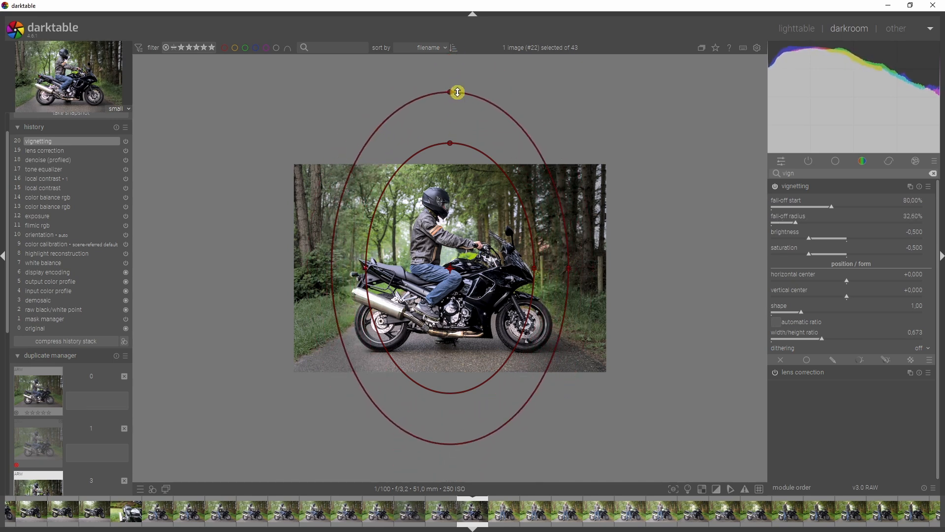
pyautogui.moveTo(450, 142); pyautogui.dragTo(452, 164)
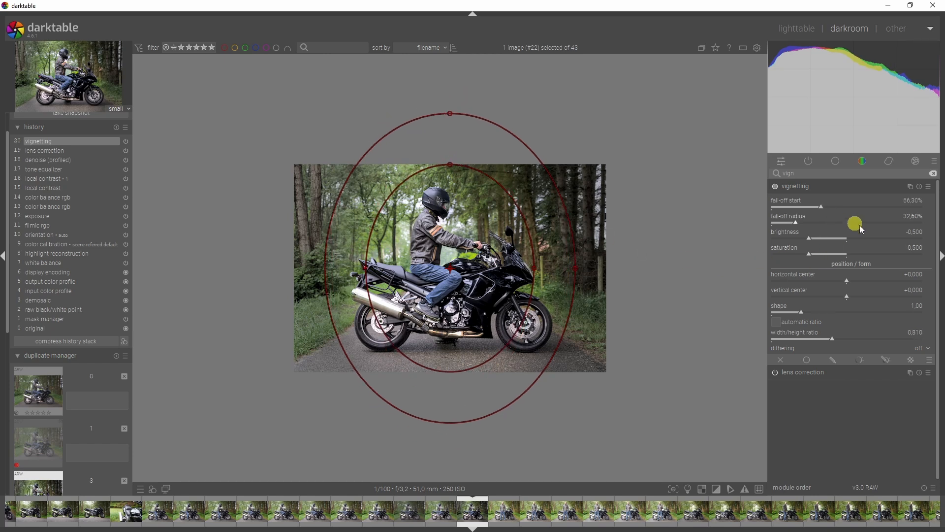
pyautogui.moveTo(533, 270); pyautogui.dragTo(515, 271)
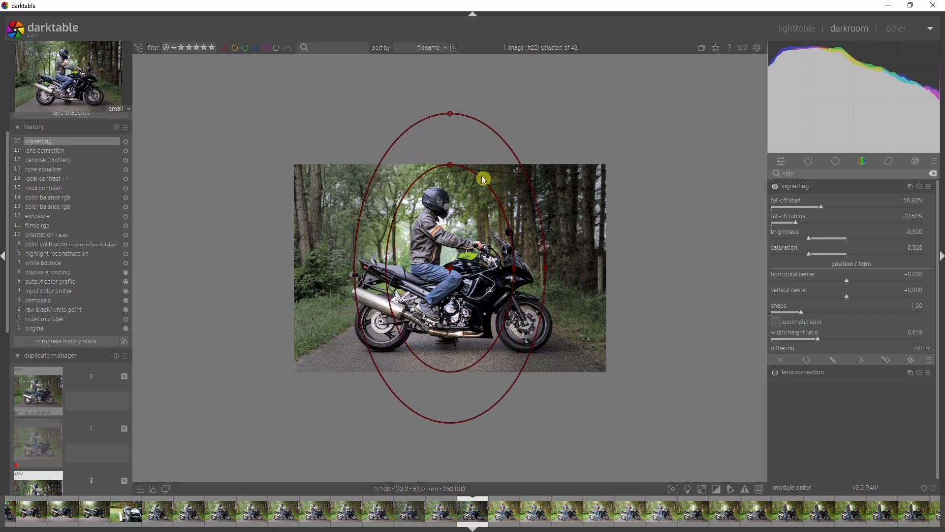
pyautogui.click(797, 186)
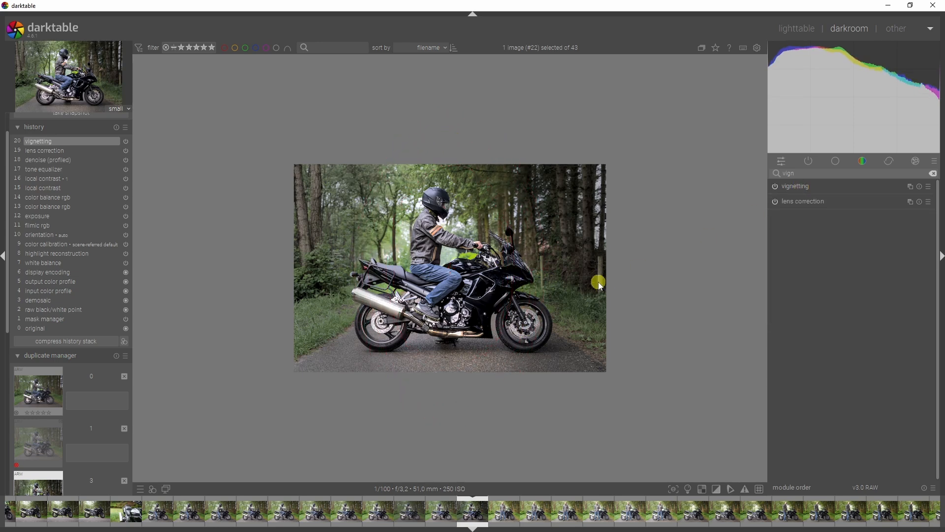
# Enlarge the photo and toggle vignetting off and back on to compare its effect.
pyautogui.scroll(3, 465, 267)
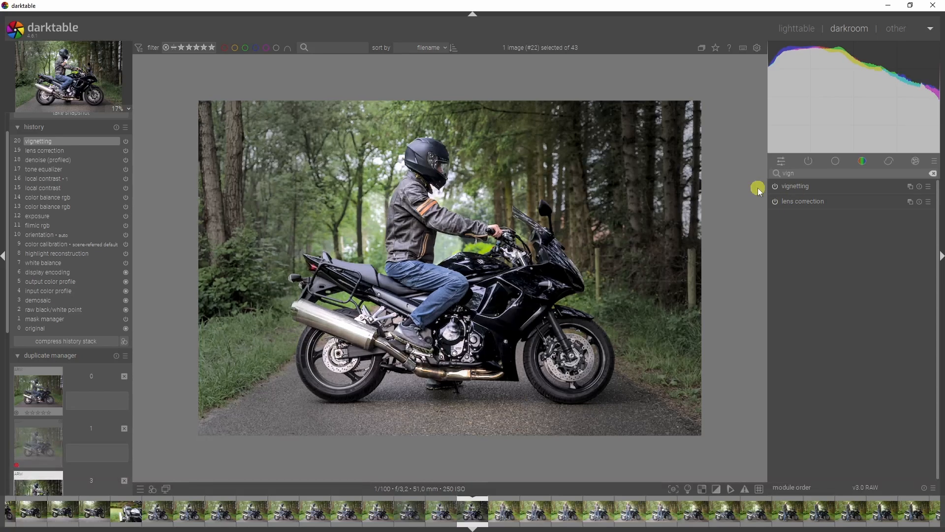
pyautogui.click(778, 187)
pyautogui.click(778, 187)
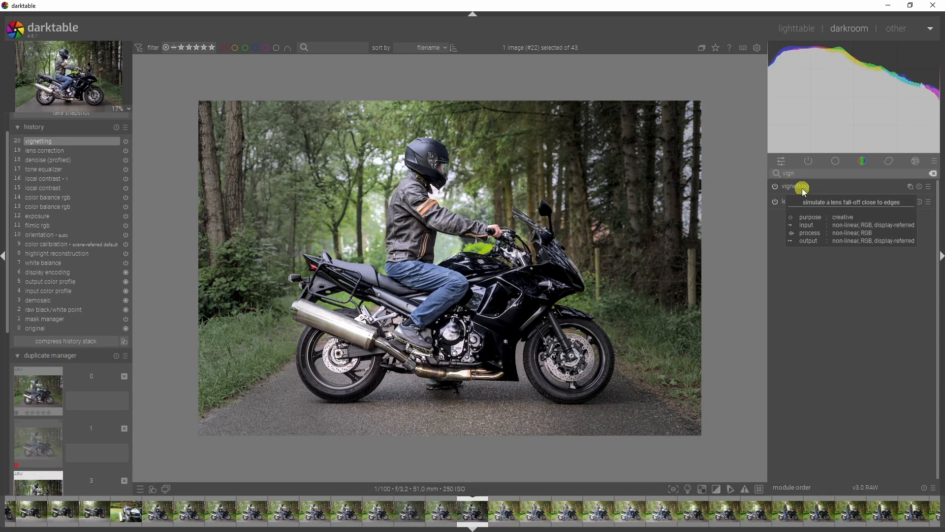
# Widen the vignette's outer ellipse to a fall-off radius of about 65.66% and collapse the vignetting module.
pyautogui.click(802, 188)
pyautogui.moveTo(616, 269); pyautogui.dragTo(650, 280)
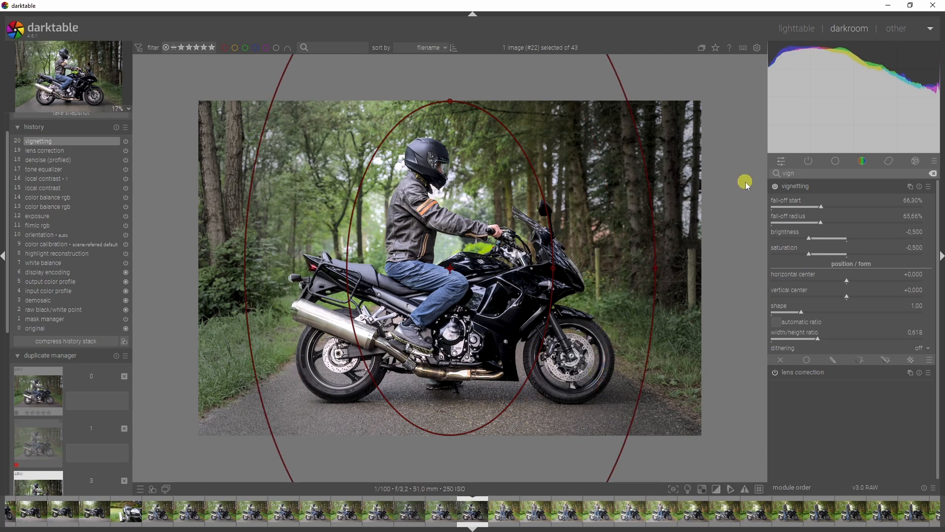
pyautogui.click(805, 188)
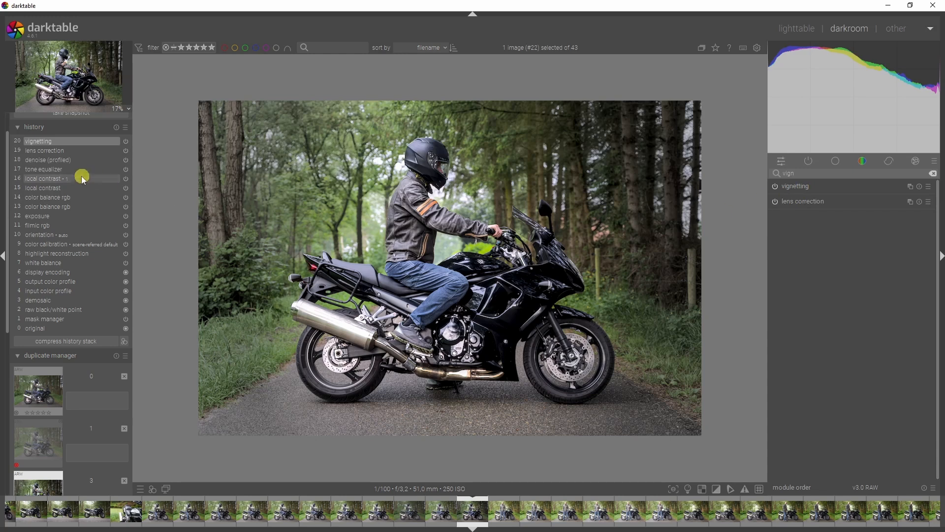
# Compare the photo at the orientation history state with the final vignetting state.
pyautogui.click(56, 236)
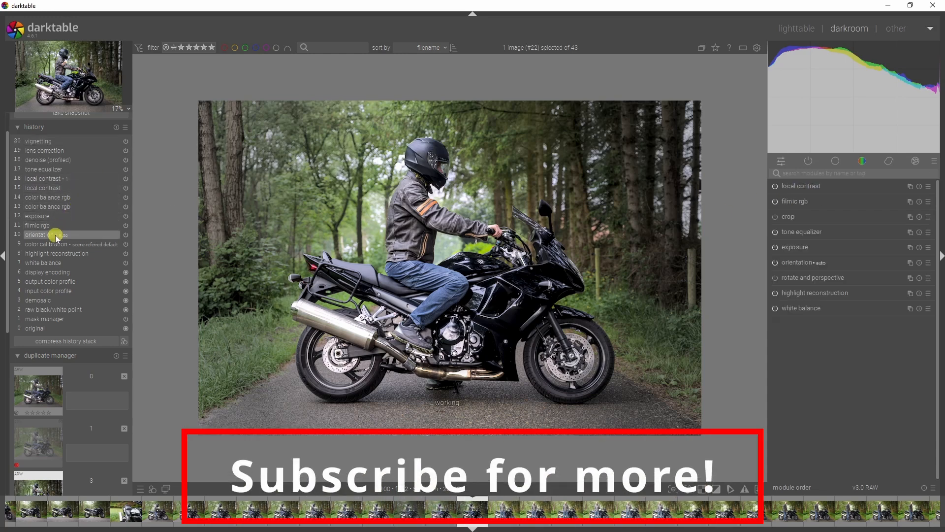
pyautogui.click(57, 141)
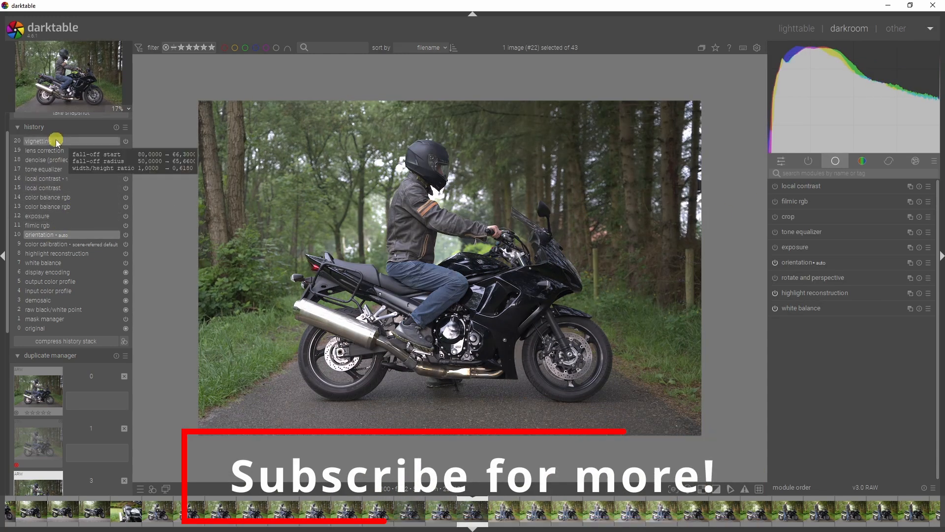